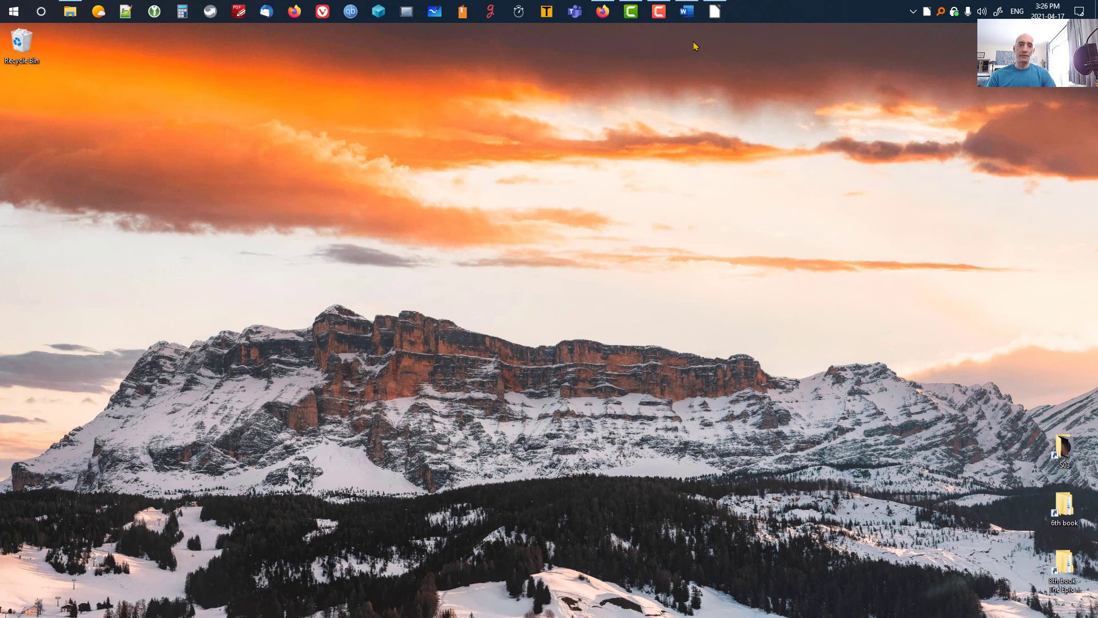
# Step: Create a blank document in Word and a new Writer document in LibreOffice
pyautogui.click(689, 20)
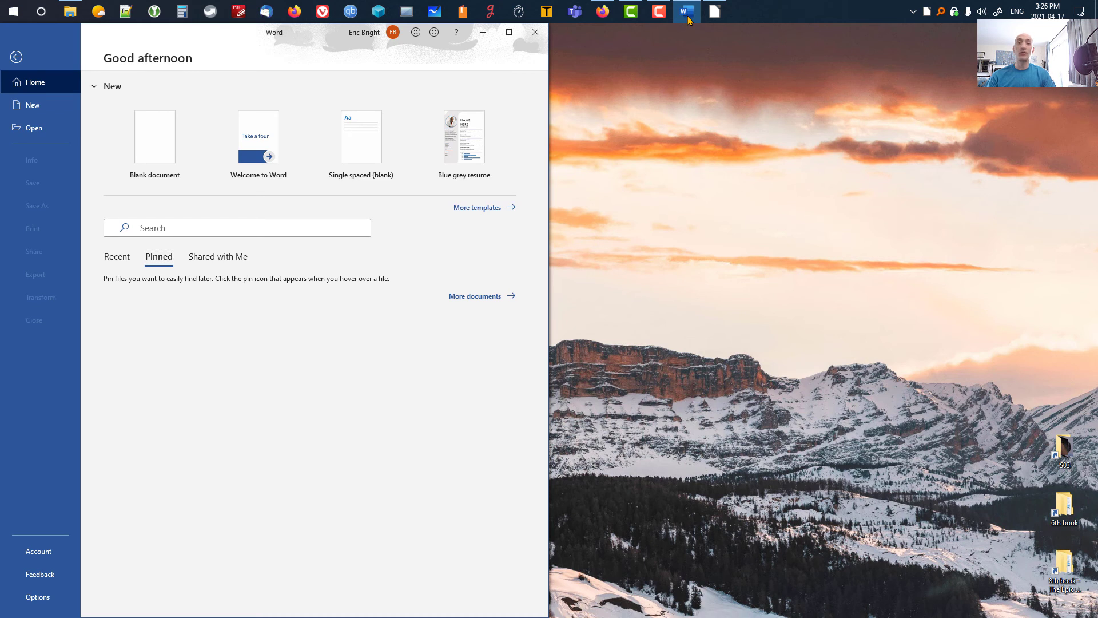
pyautogui.click(168, 137)
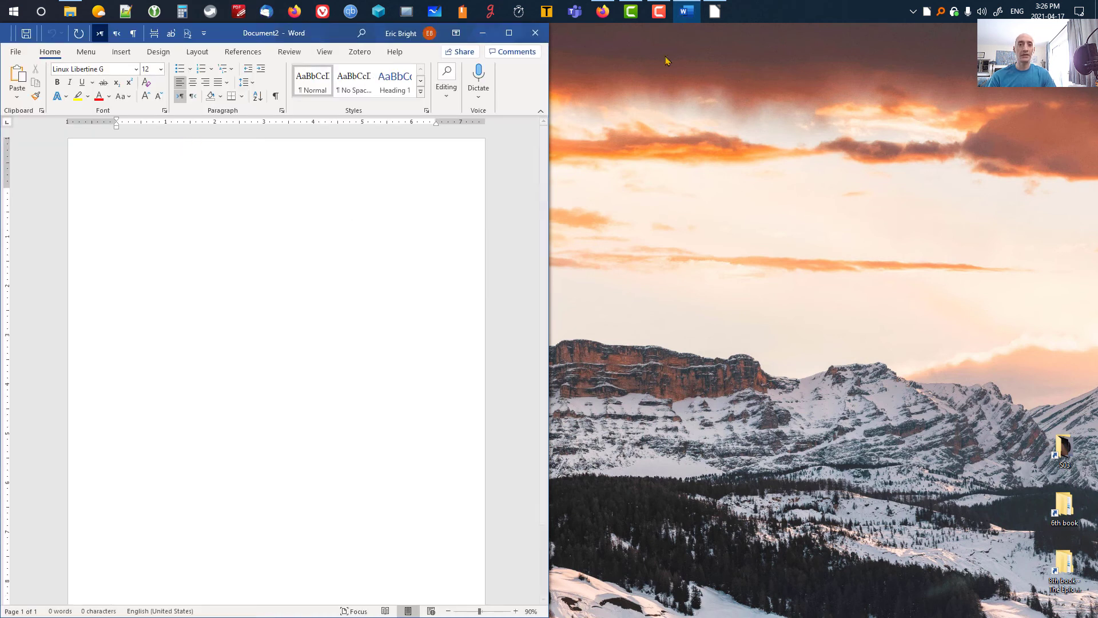
pyautogui.click(714, 11)
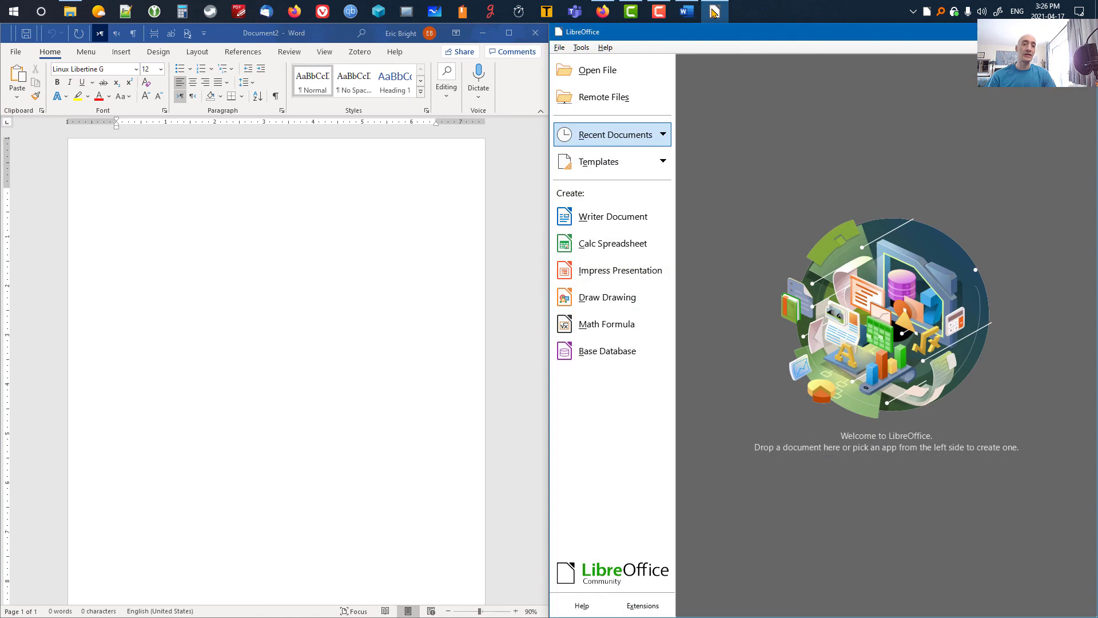
pyautogui.click(591, 222)
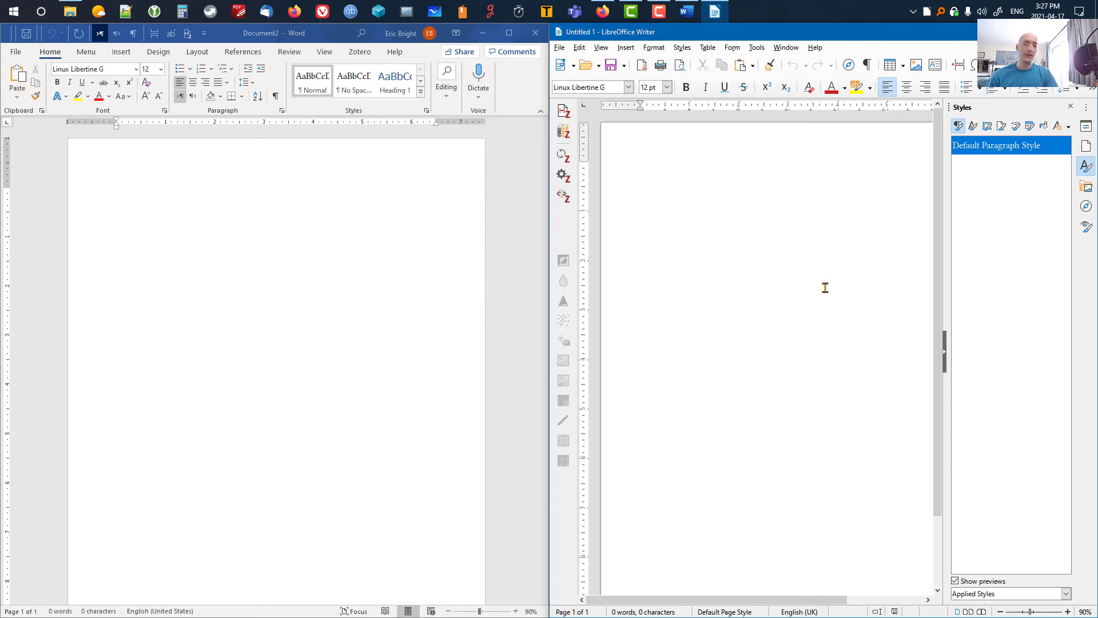
# Step: Copy the entire Edgar Allan Poe Short Fiction page from Firefox and paste it into both the Writer and Word documents
pyautogui.click(603, 11)
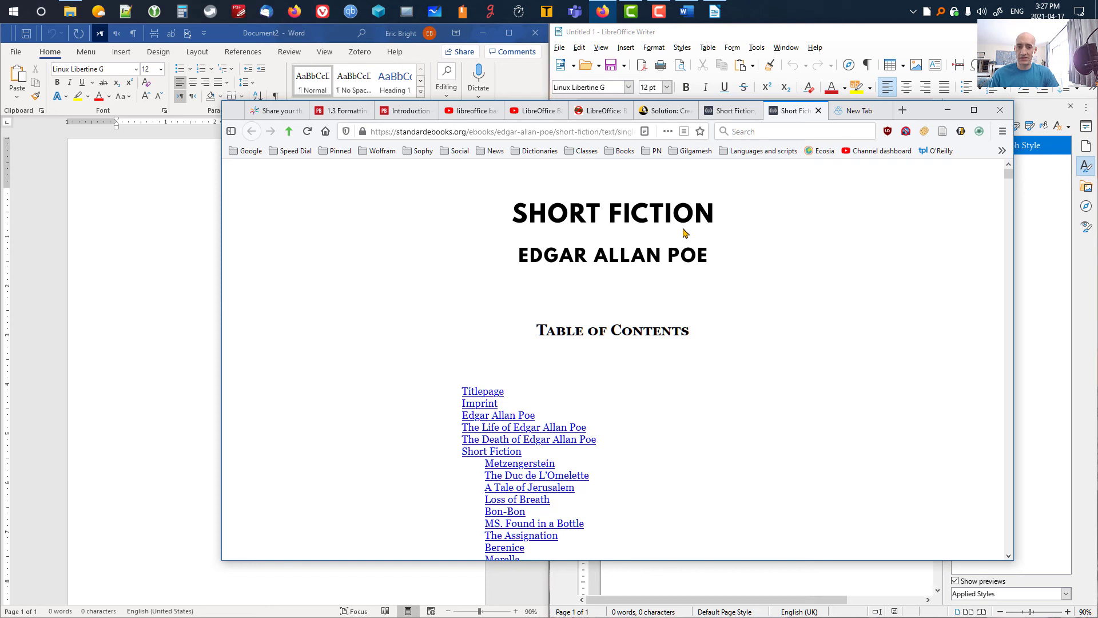
pyautogui.hotkey('ctrl', 'a')
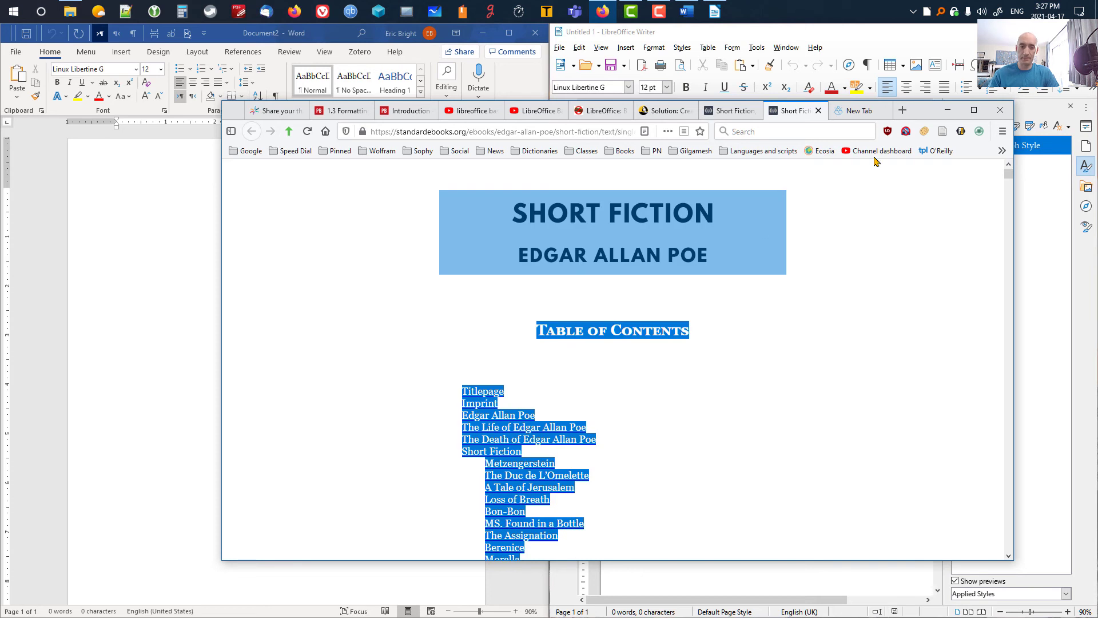
pyautogui.click(948, 110)
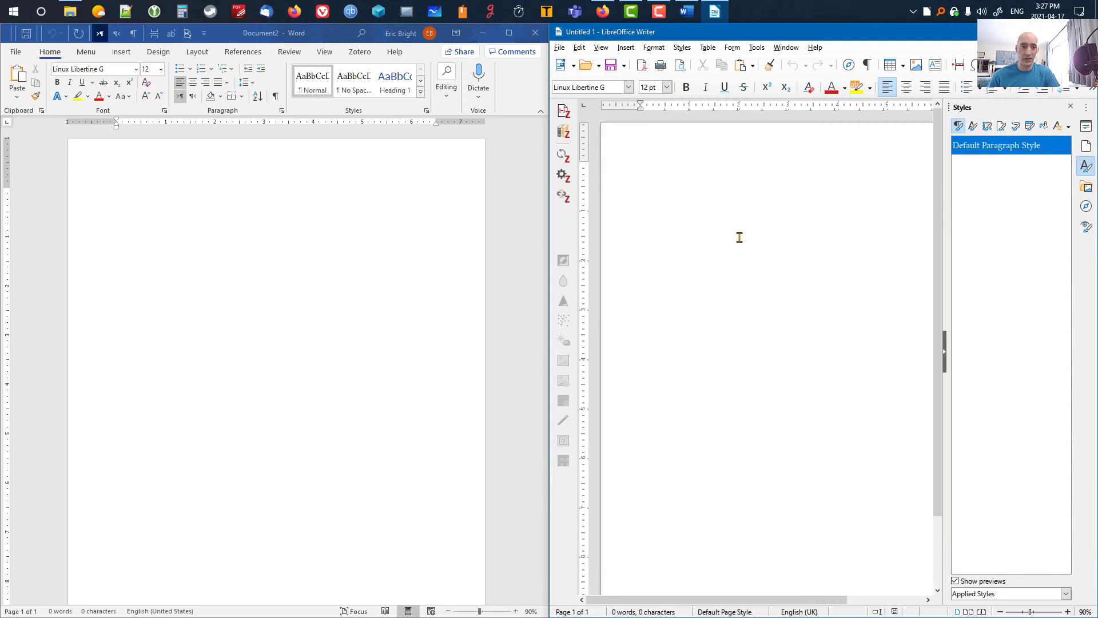
pyautogui.hotkey('ctrl', 'v')
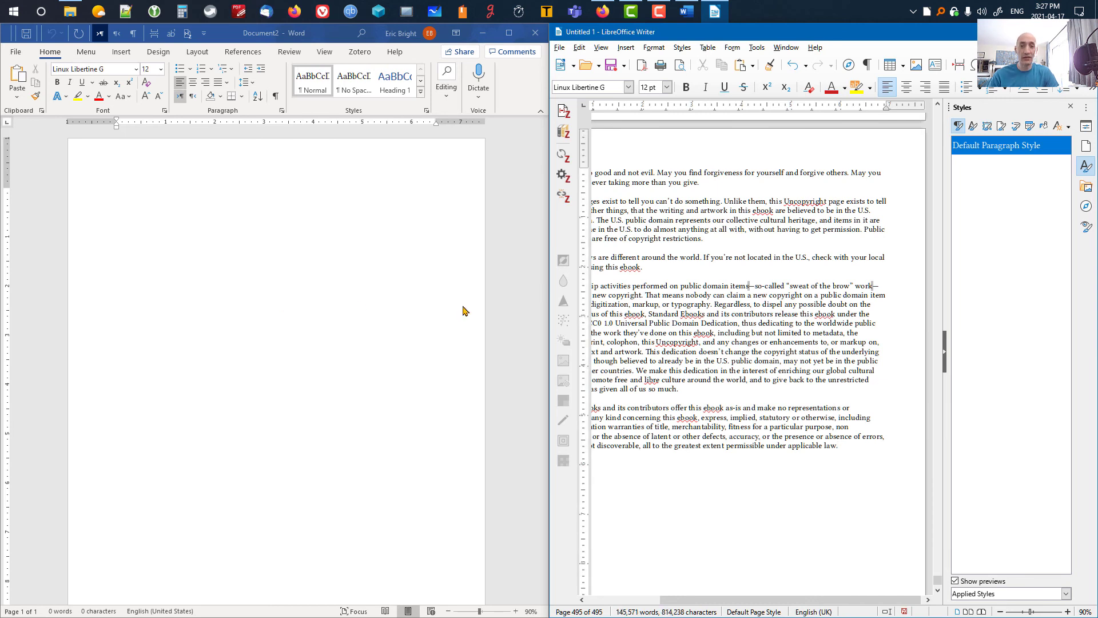
pyautogui.click(229, 333)
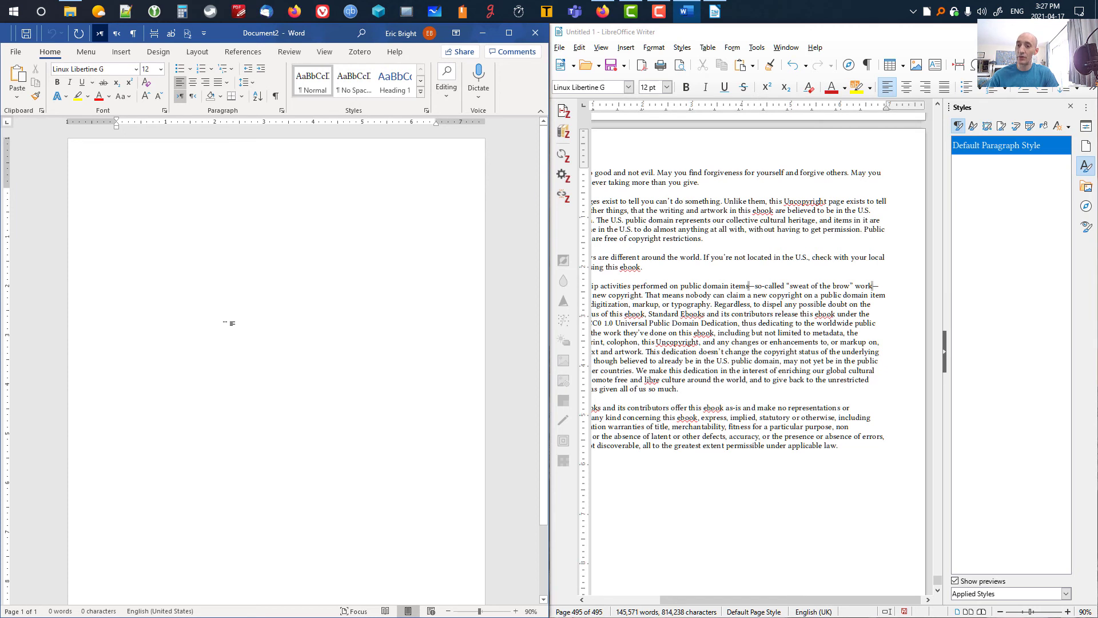
pyautogui.hotkey('ctrl', 'v')
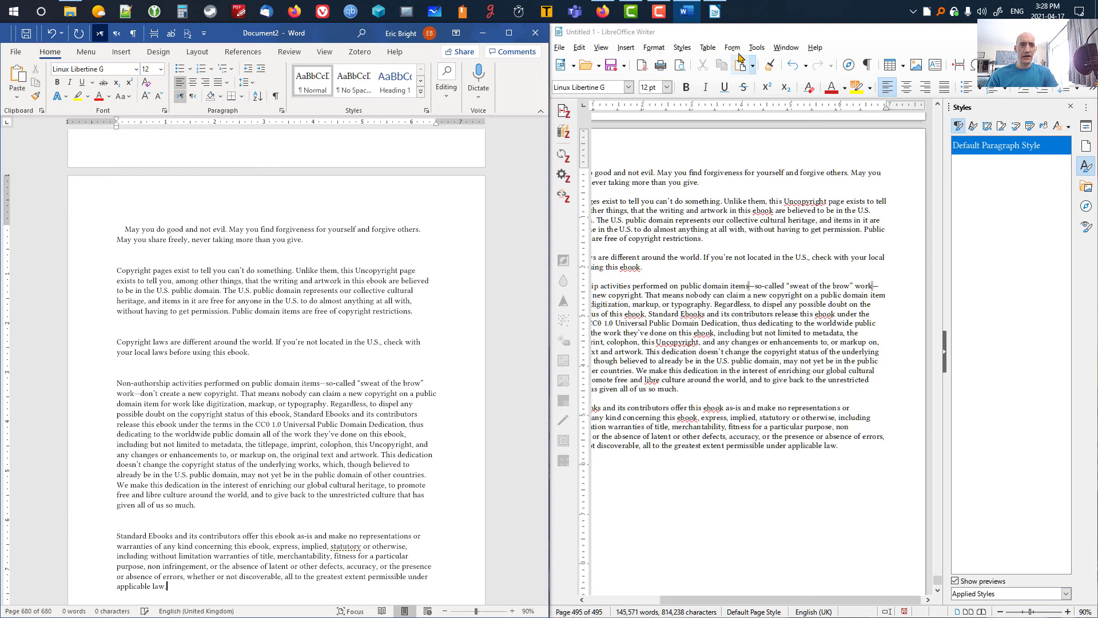
pyautogui.click(744, 32)
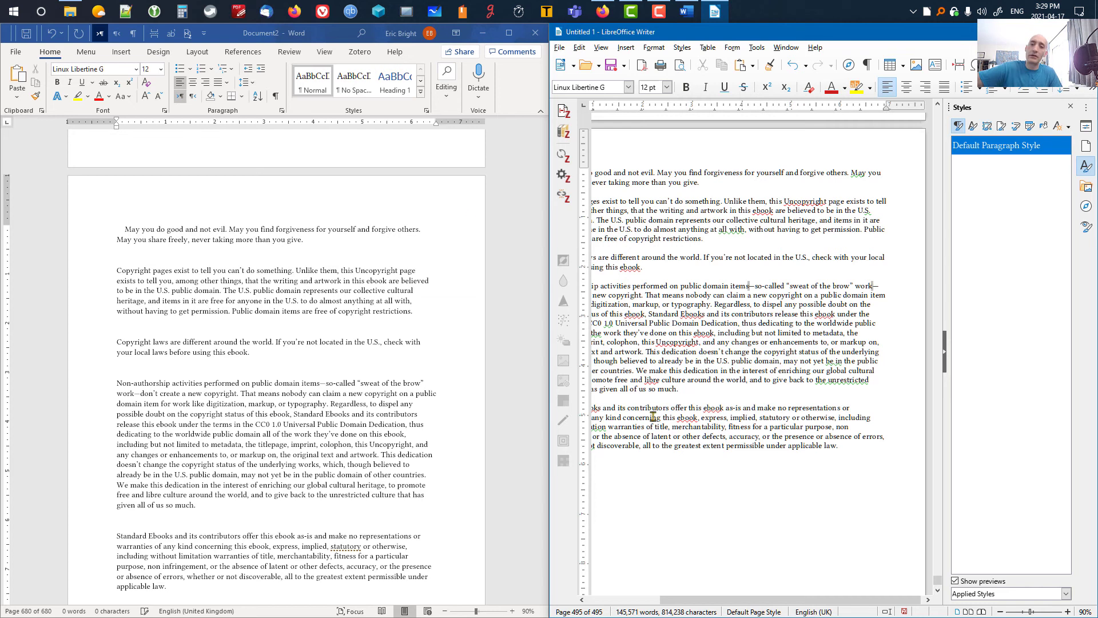
# Step: Show the full Styles pane in Word and narrow it to give the document more room
pyautogui.click(428, 113)
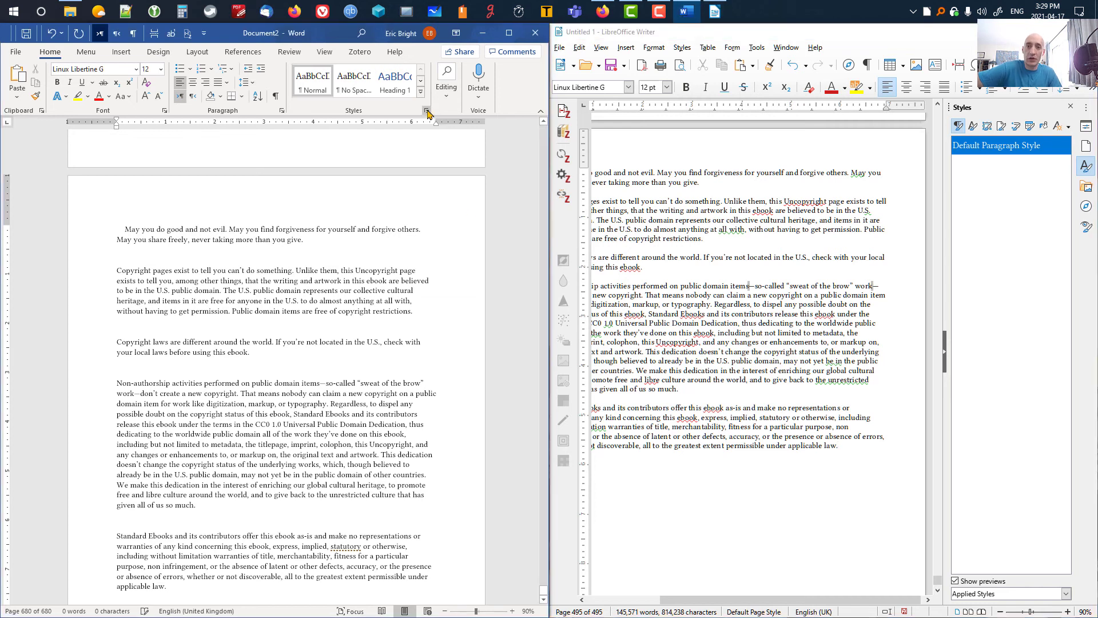
pyautogui.click(427, 113)
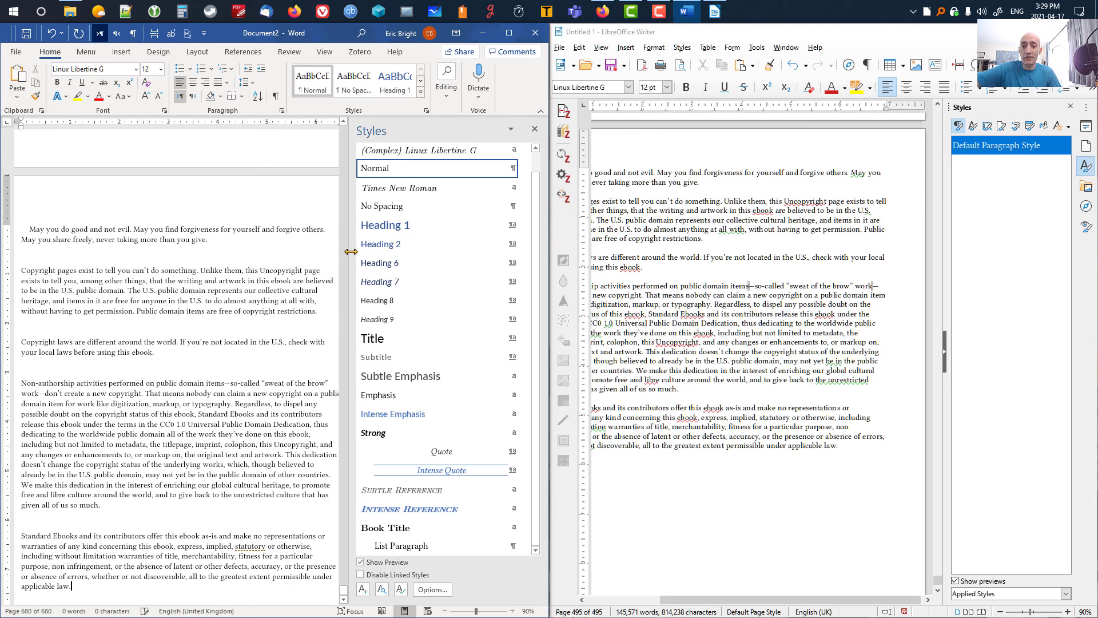
pyautogui.moveTo(351, 250); pyautogui.dragTo(412, 250)
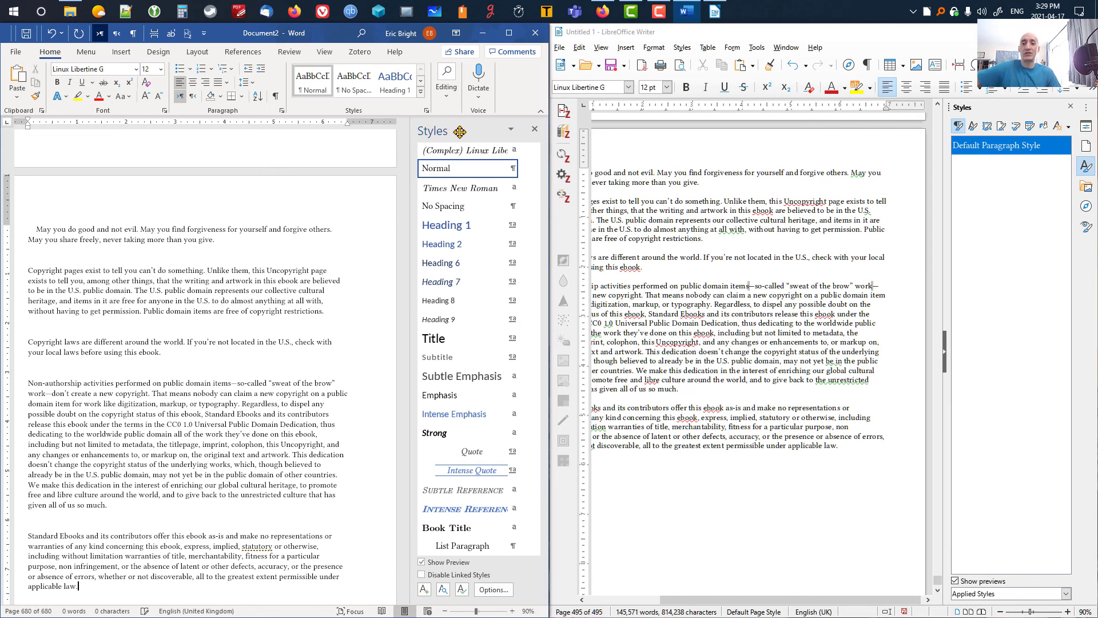
# Step: Float and enlarge Word's Styles pane, dock it back beside the document, and close and reopen it
pyautogui.moveTo(460, 132); pyautogui.dragTo(331, 179)
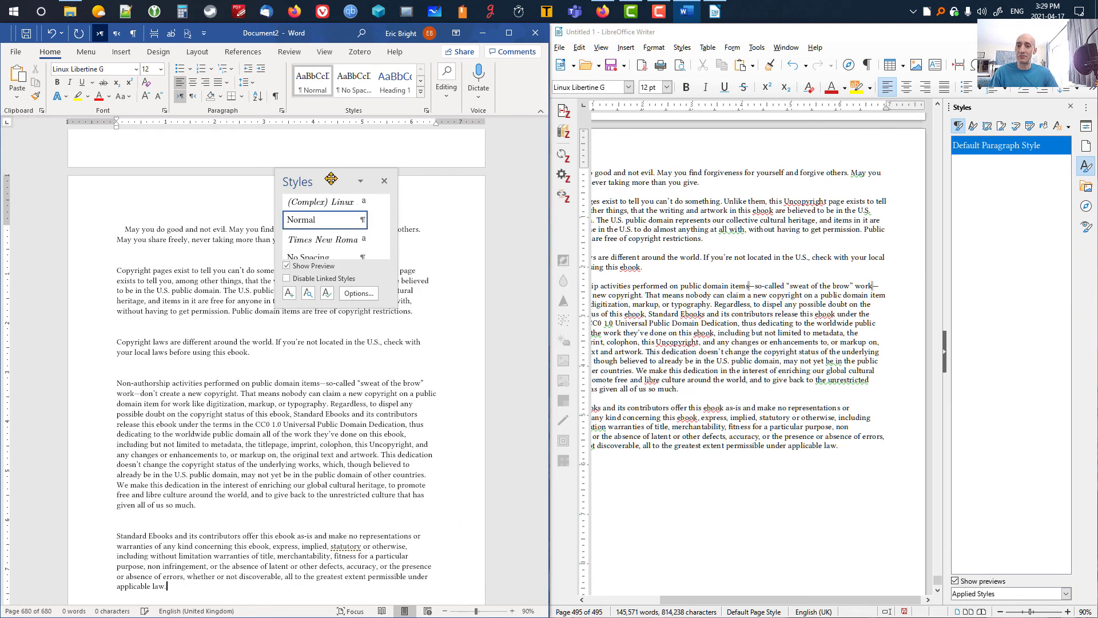
pyautogui.moveTo(375, 308); pyautogui.dragTo(387, 546)
pyautogui.moveTo(397, 444); pyautogui.dragTo(430, 449)
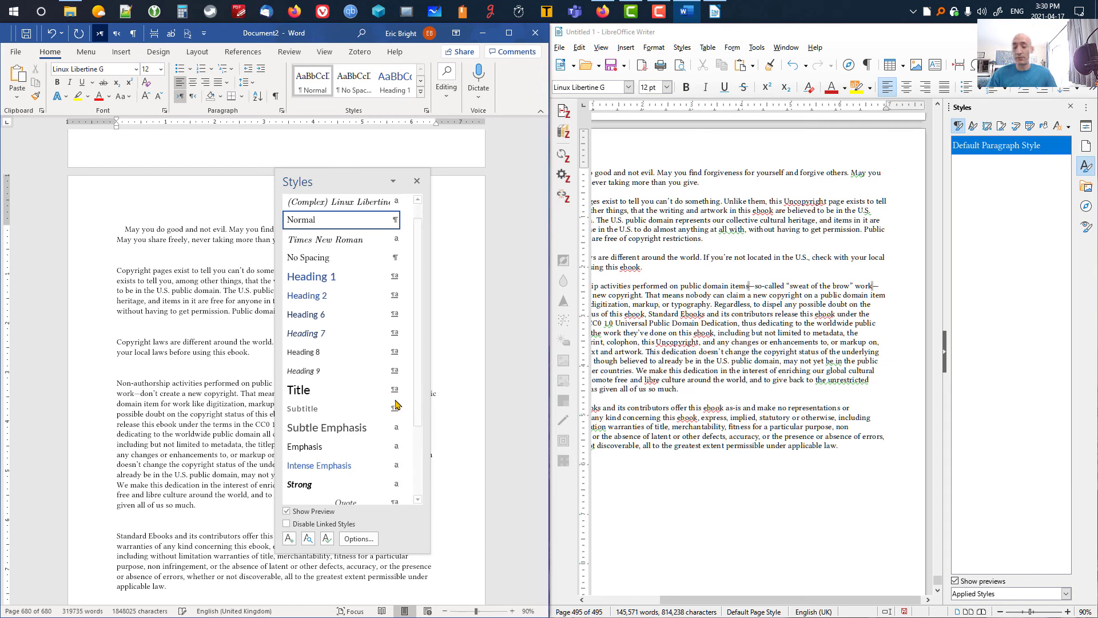
pyautogui.moveTo(335, 184); pyautogui.dragTo(543, 100)
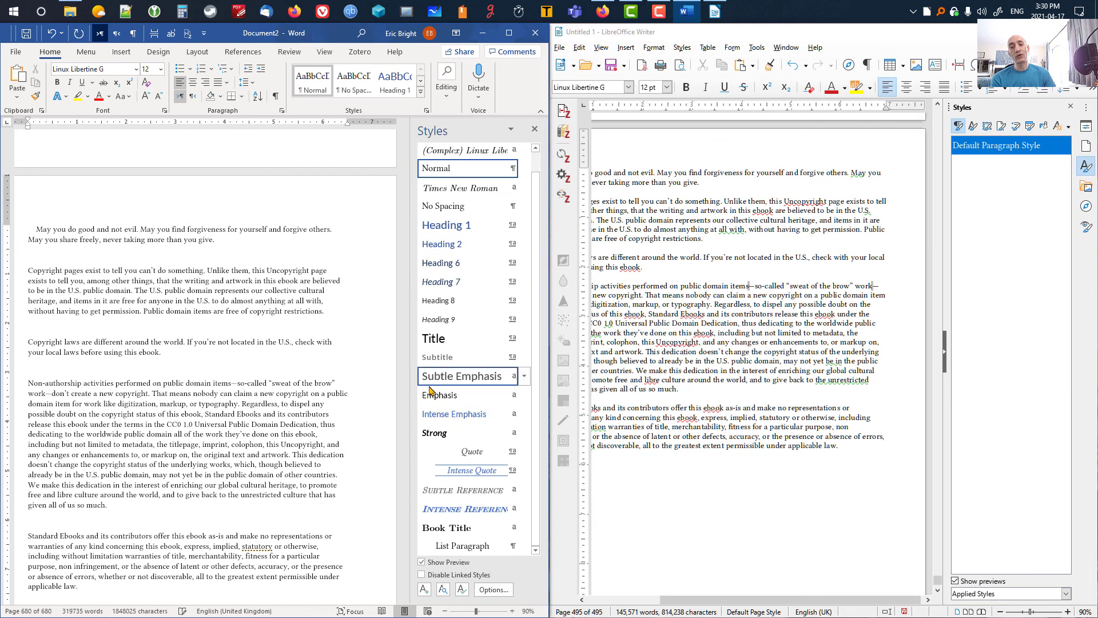
pyautogui.click(534, 130)
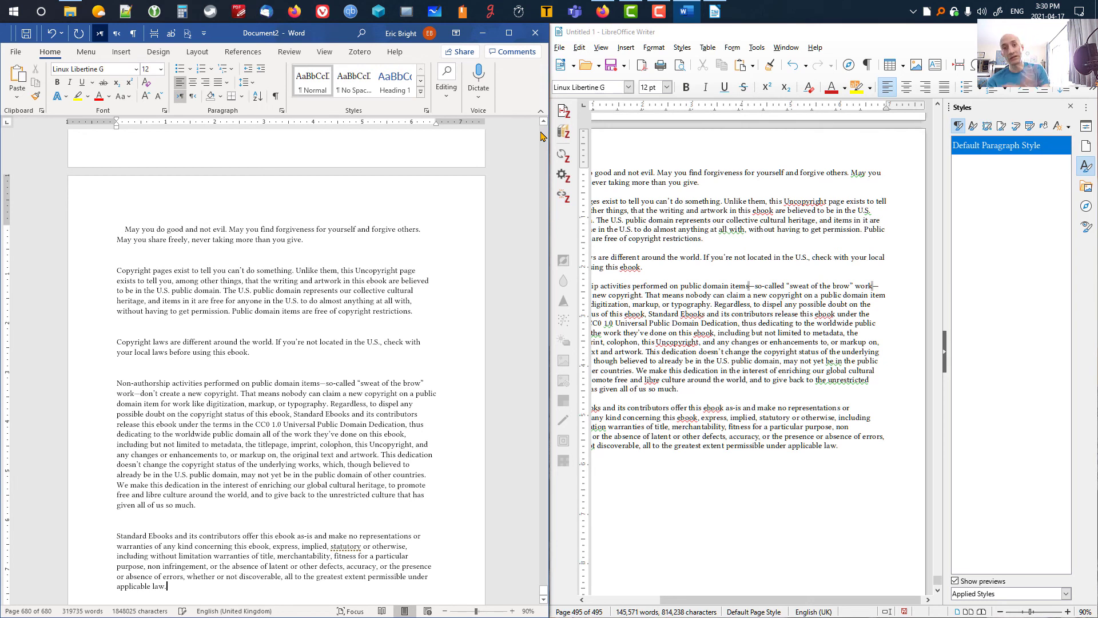
pyautogui.click(426, 111)
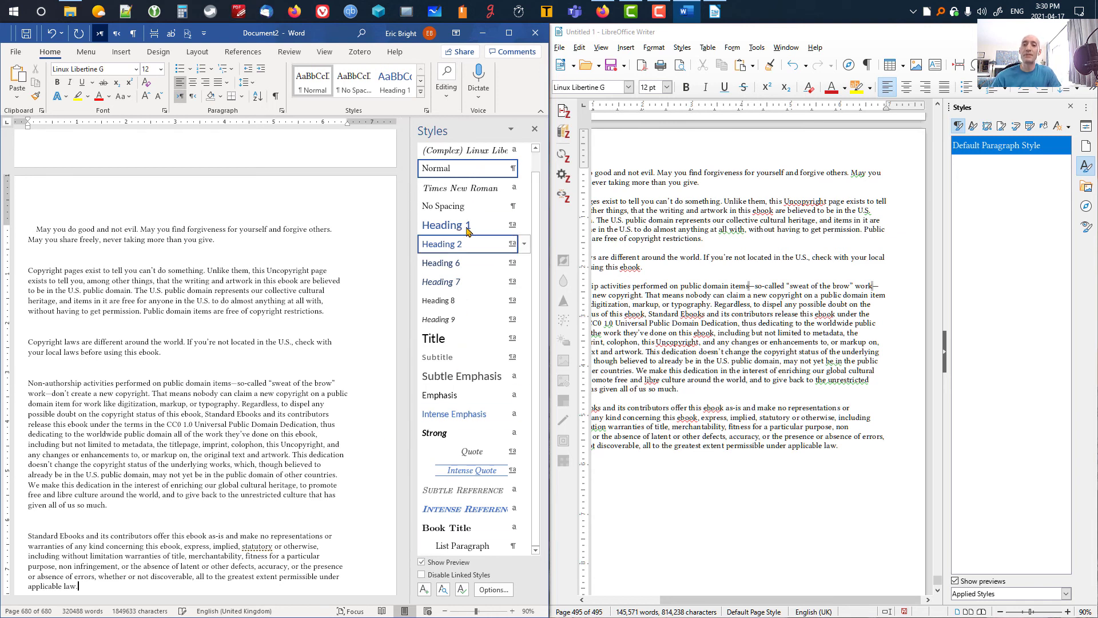
# Step: Set Word's Styles pane to show only the styles that are In use
pyautogui.moveTo(466, 219)
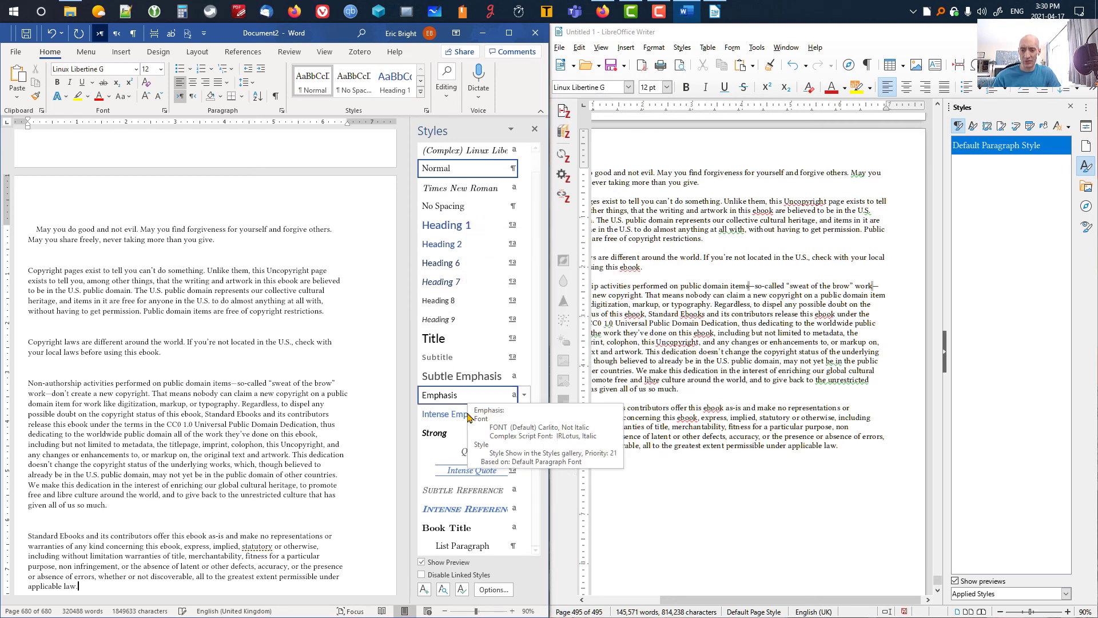
pyautogui.moveTo(472, 506)
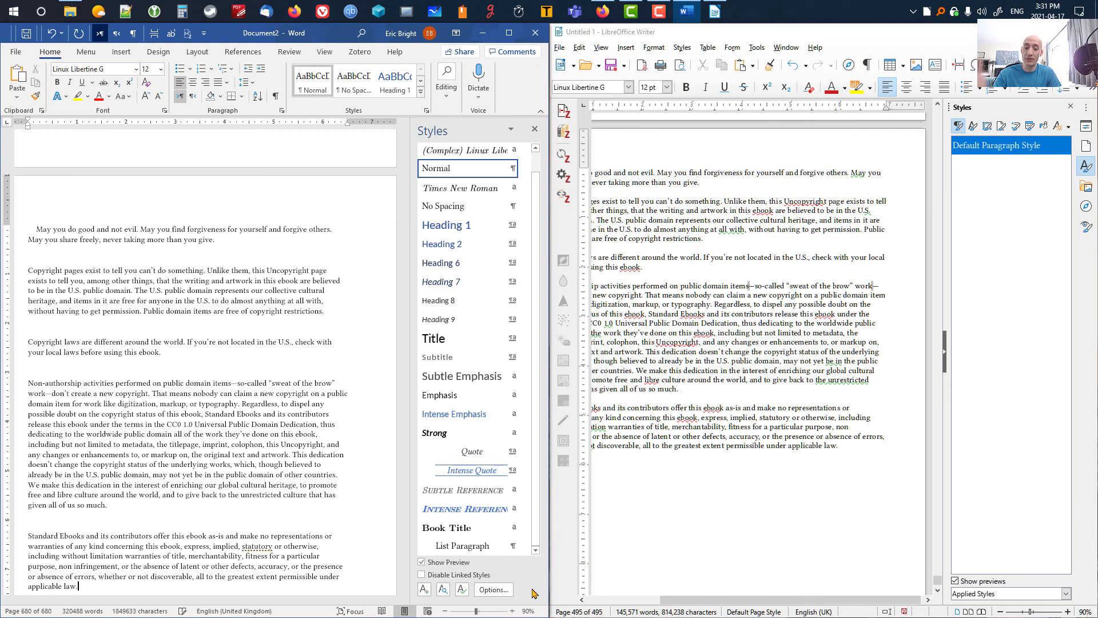
pyautogui.click(493, 589)
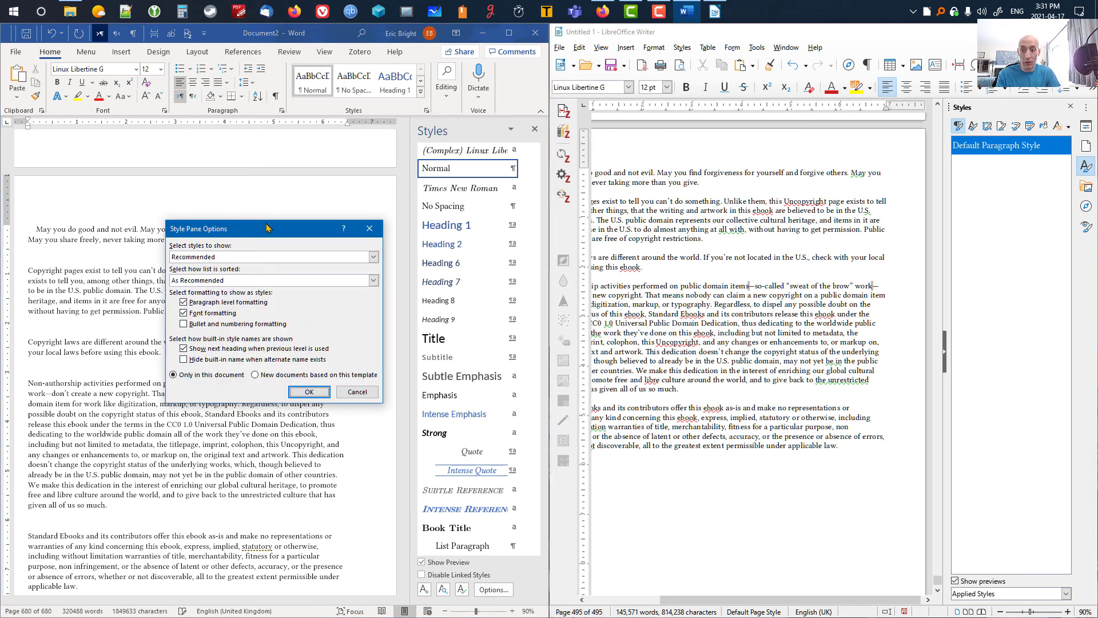
pyautogui.moveTo(270, 229); pyautogui.dragTo(391, 294)
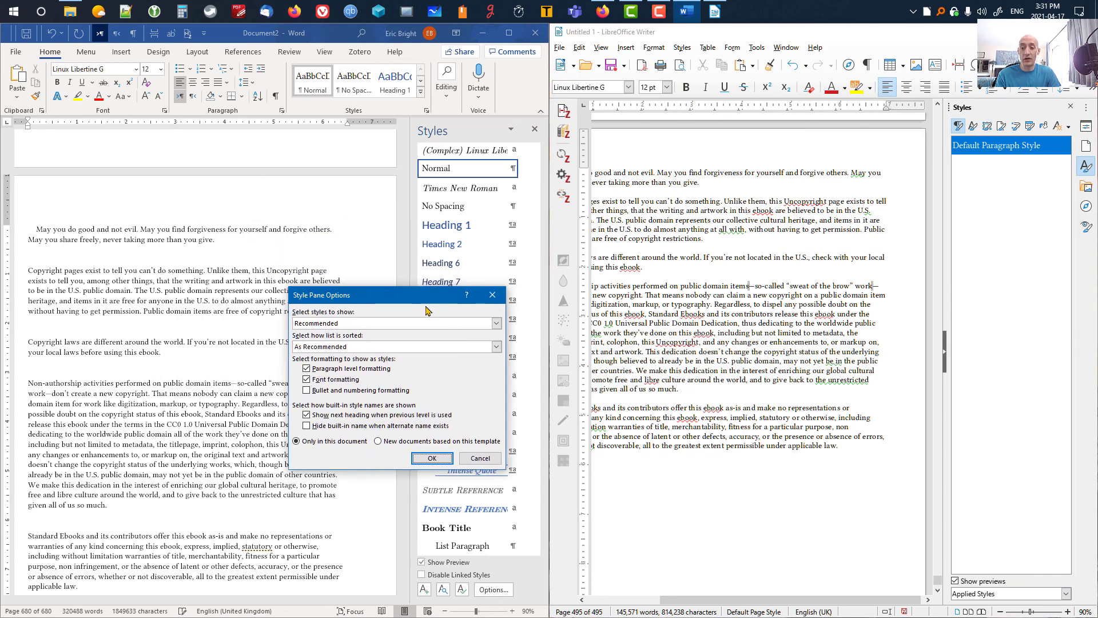
pyautogui.click(496, 323)
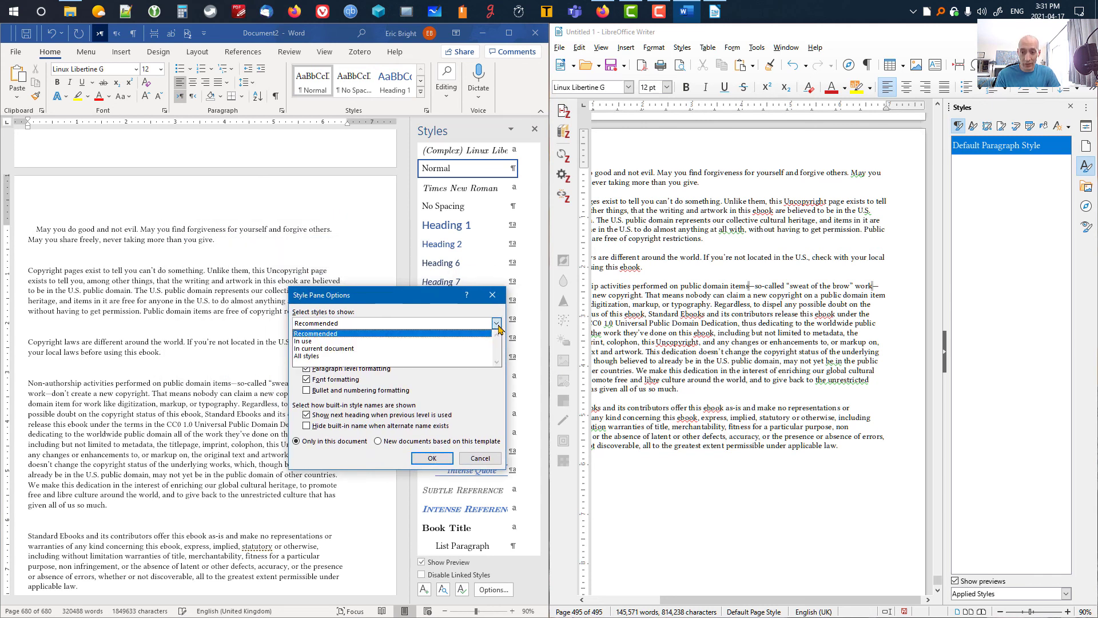
pyautogui.click(307, 342)
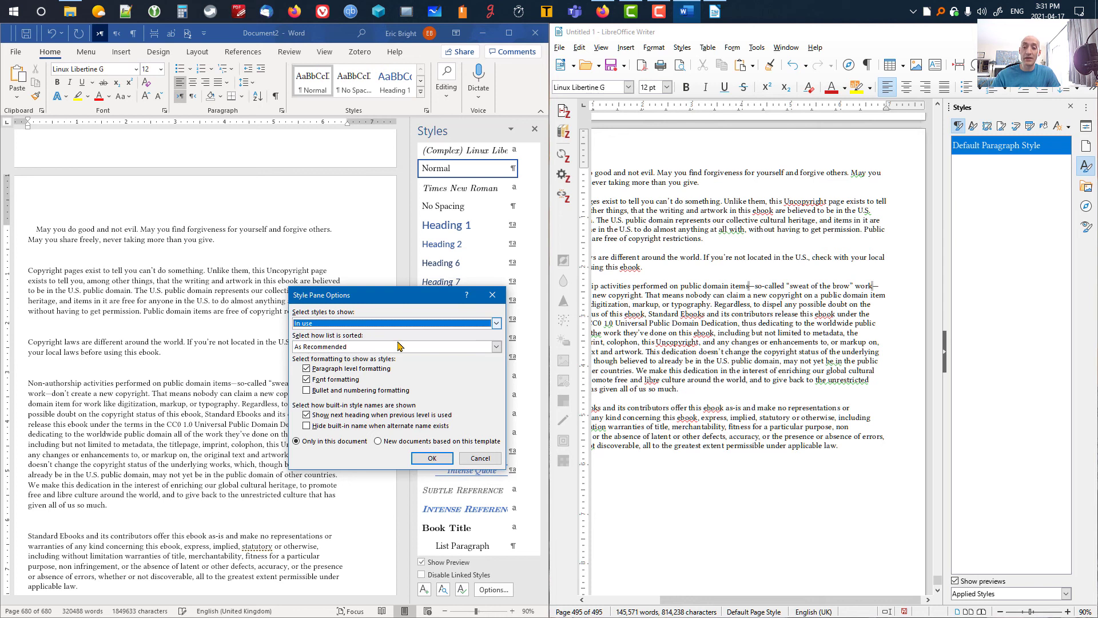
pyautogui.click(433, 459)
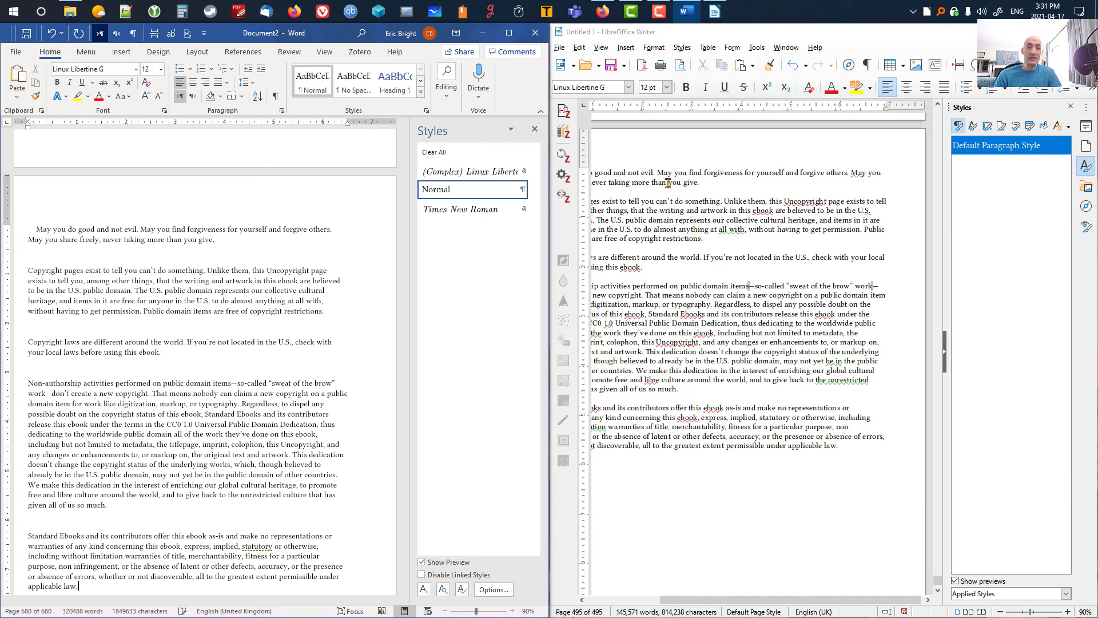
# Step: In Writer, view the paragraph styles as Hierarchical and switch the list to Automatic
pyautogui.click(881, 33)
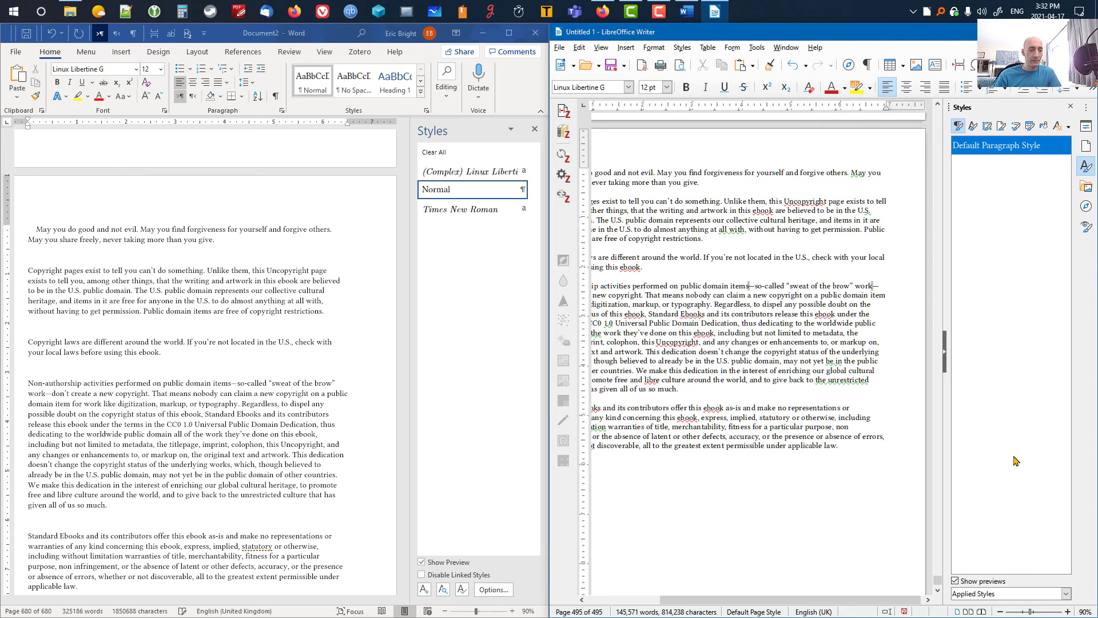
pyautogui.click(1067, 595)
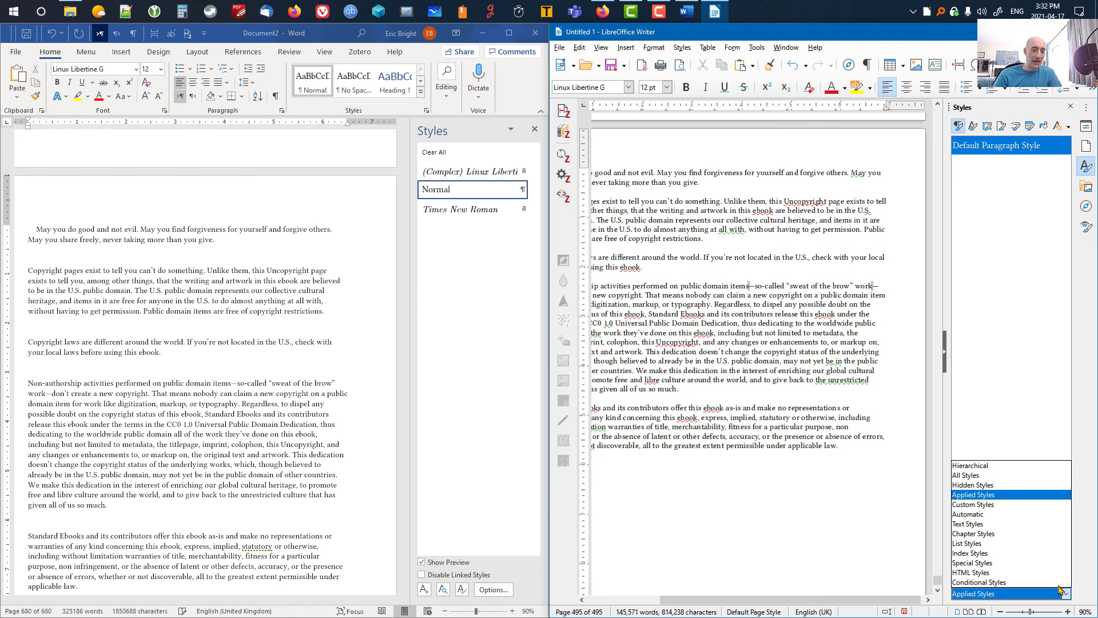
pyautogui.click(998, 467)
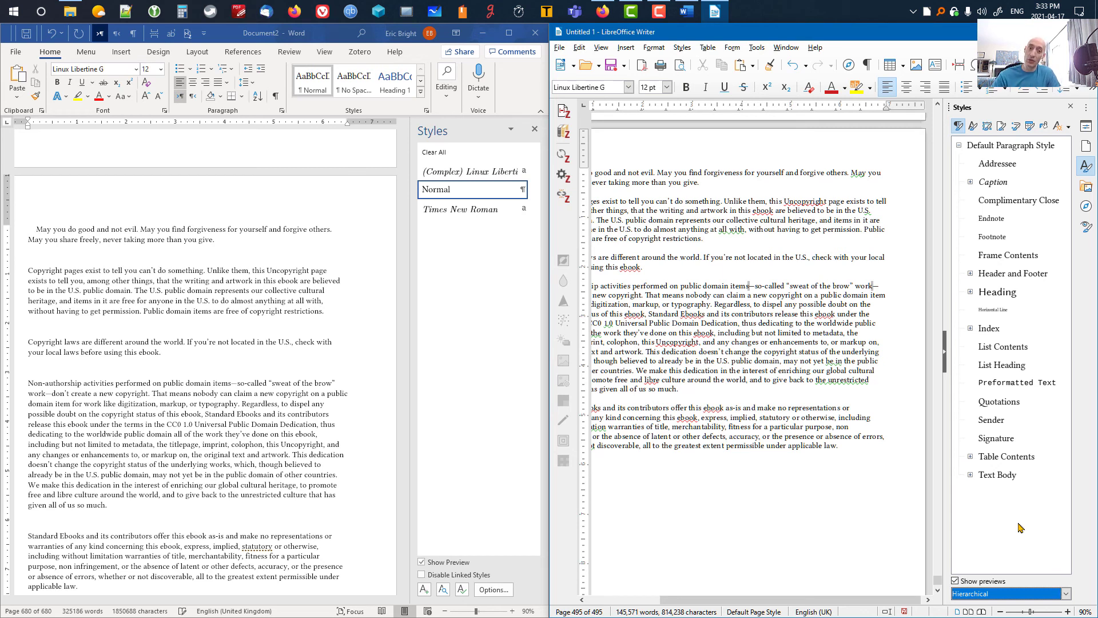
pyautogui.click(1066, 593)
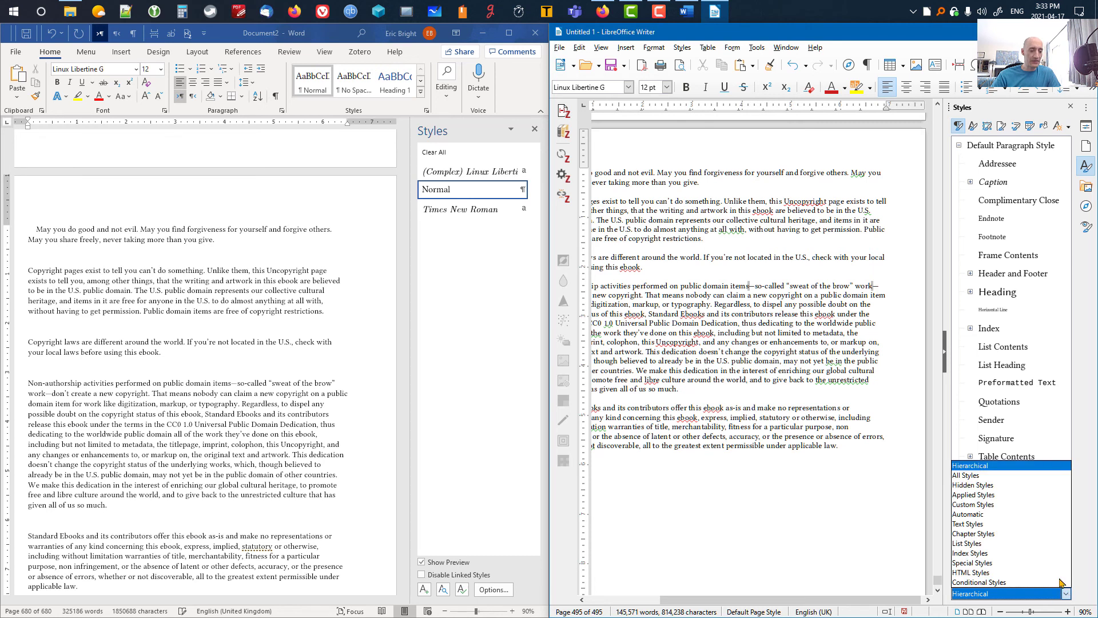
pyautogui.click(991, 514)
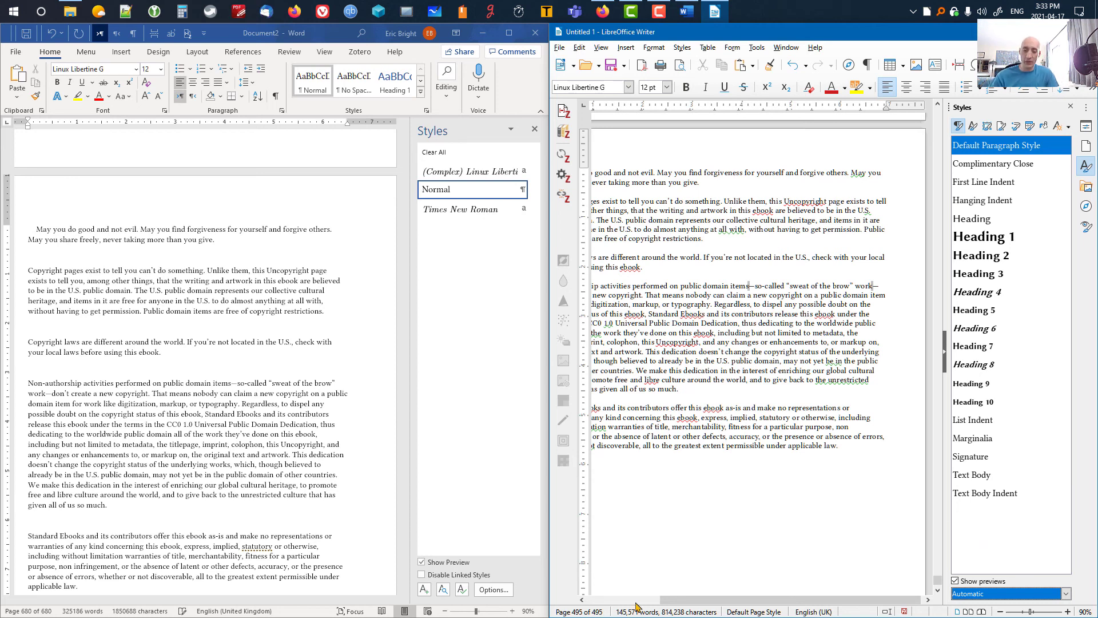
# Step: Switch to Word and set its Styles pane to show the Recommended styles
pyautogui.click(490, 593)
pyautogui.click(491, 591)
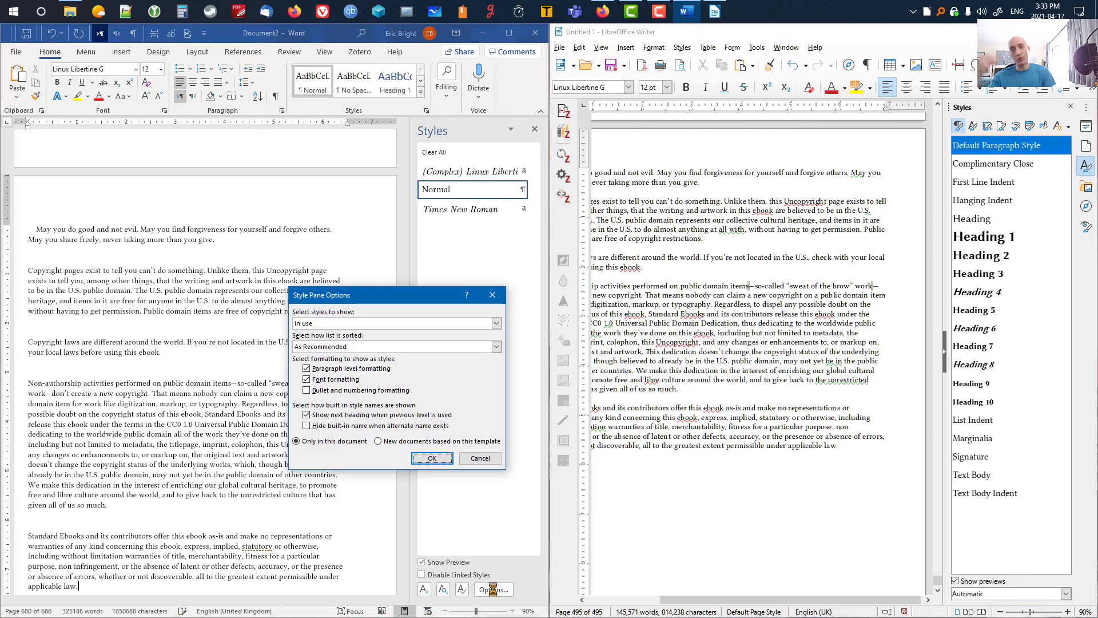
pyautogui.moveTo(409, 302); pyautogui.dragTo(376, 302)
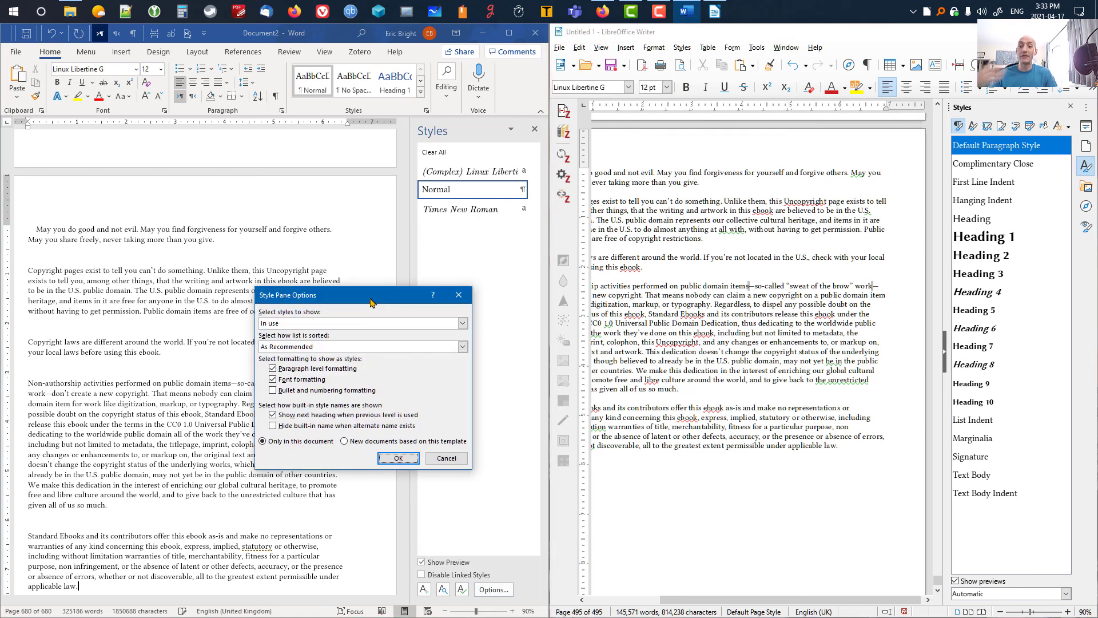
pyautogui.click(462, 323)
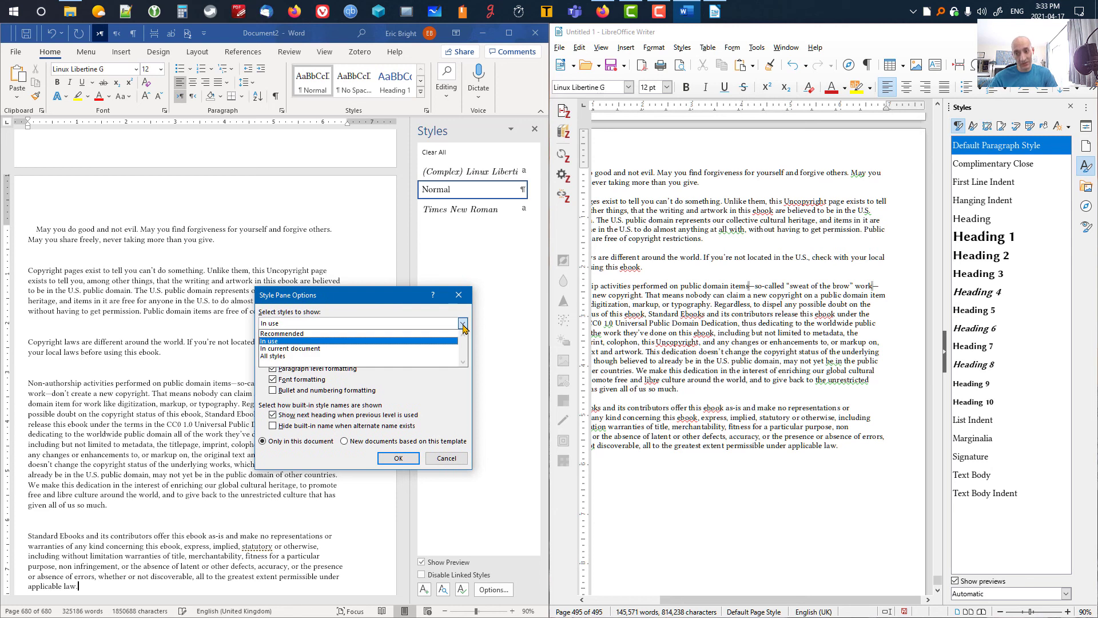
pyautogui.click(314, 334)
pyautogui.click(399, 458)
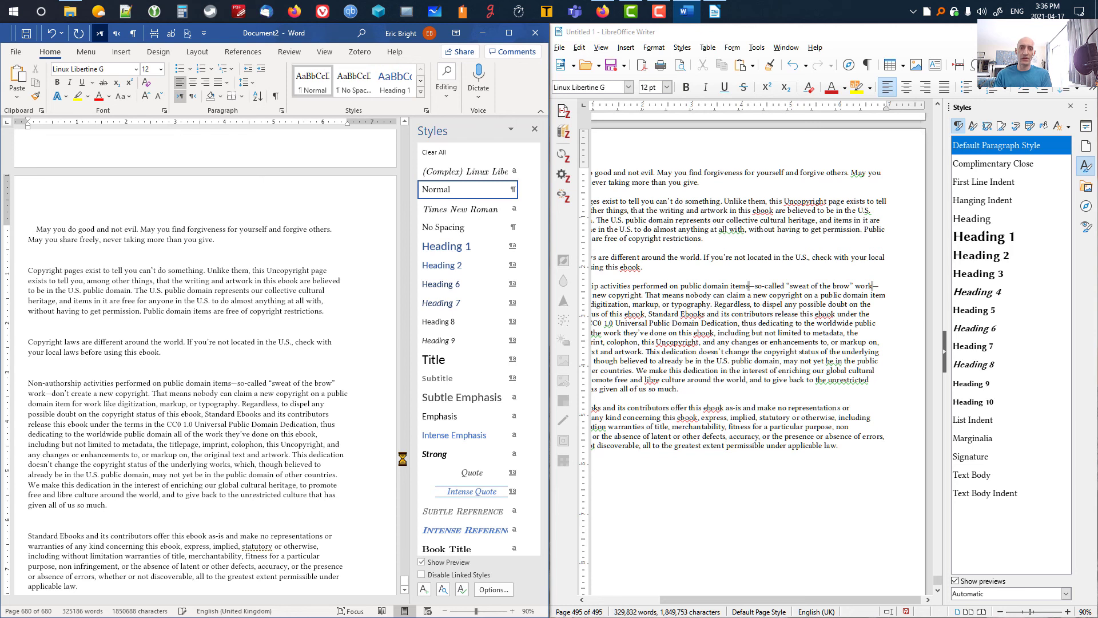
# Step: In Writer, make the opening of the "Non-authorship activities" paragraph, through "claim a new copyright on", bold and italic
pyautogui.click(618, 285)
pyautogui.moveTo(683, 599); pyautogui.dragTo(648, 597)
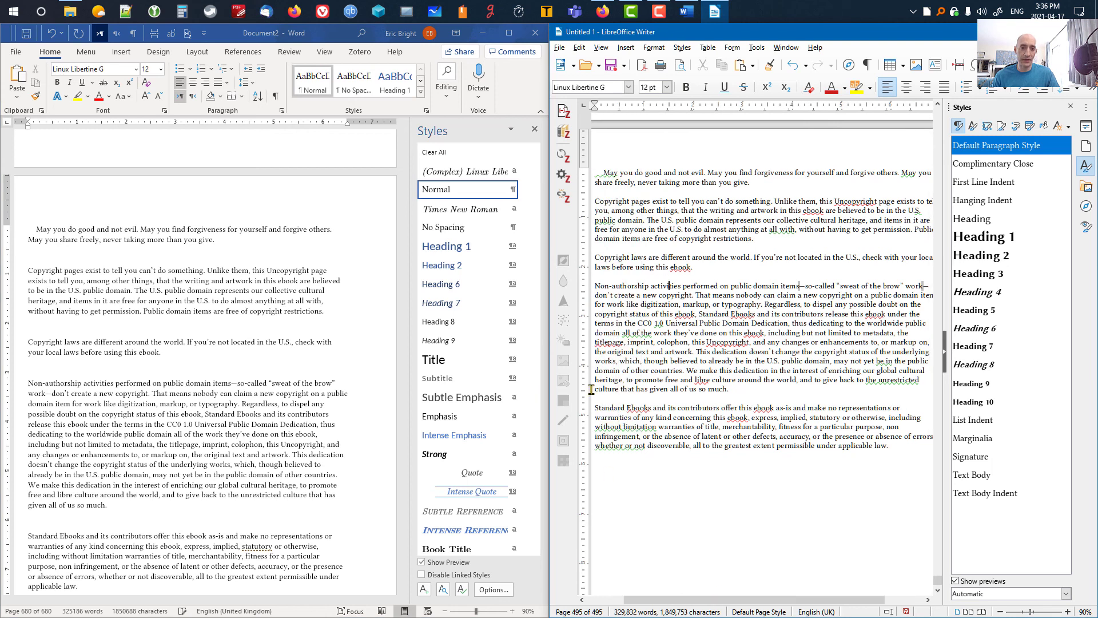
pyautogui.moveTo(595, 288); pyautogui.dragTo(862, 296)
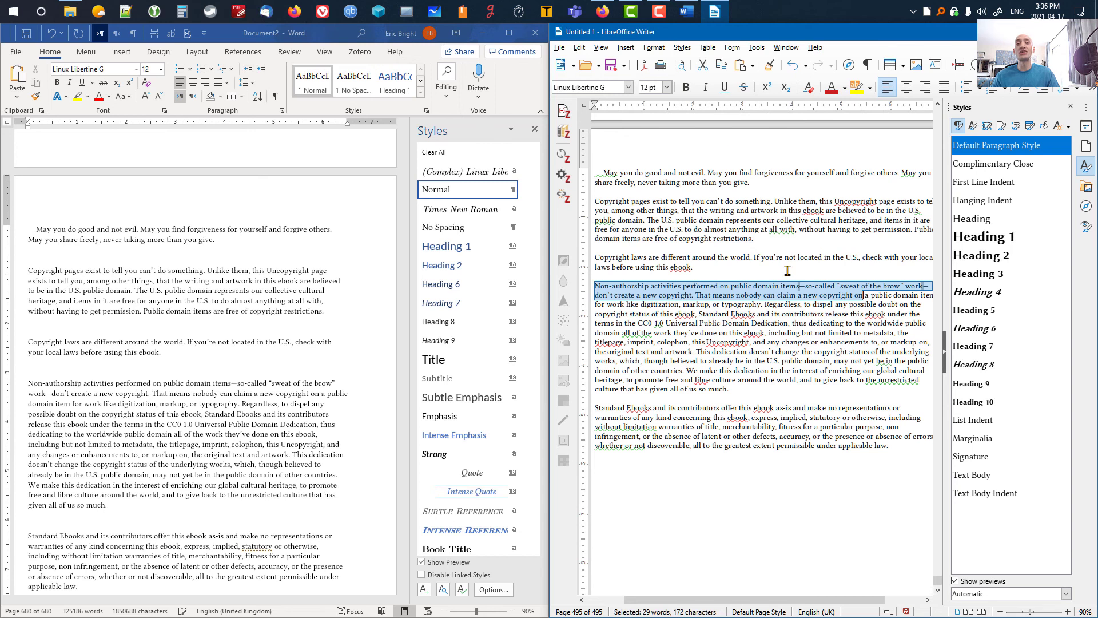
pyautogui.click(689, 89)
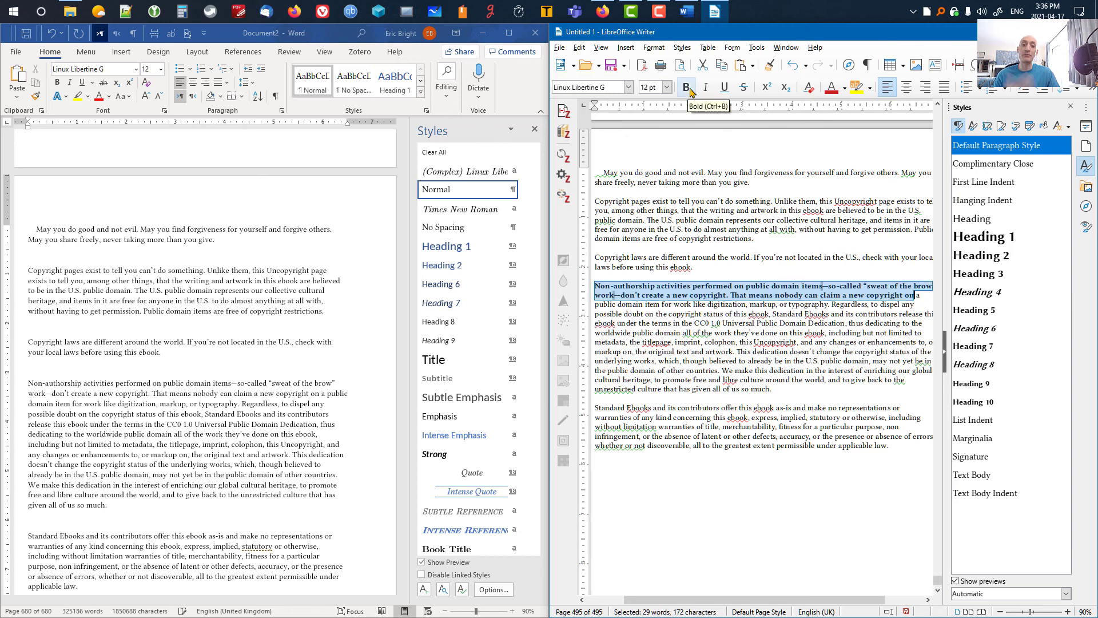
pyautogui.click(706, 89)
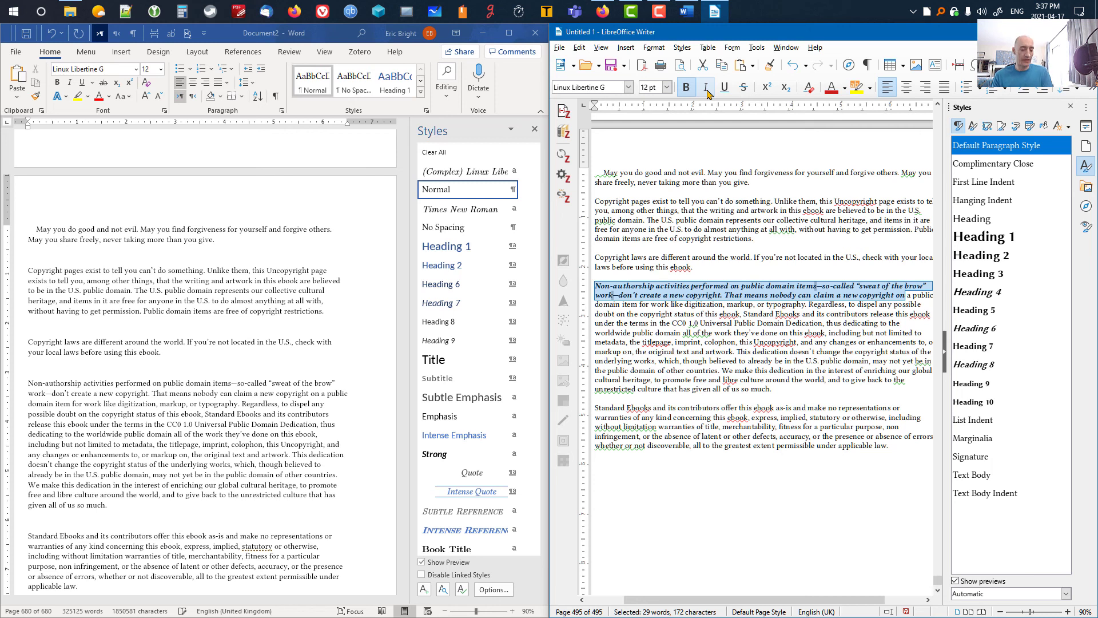
pyautogui.click(793, 332)
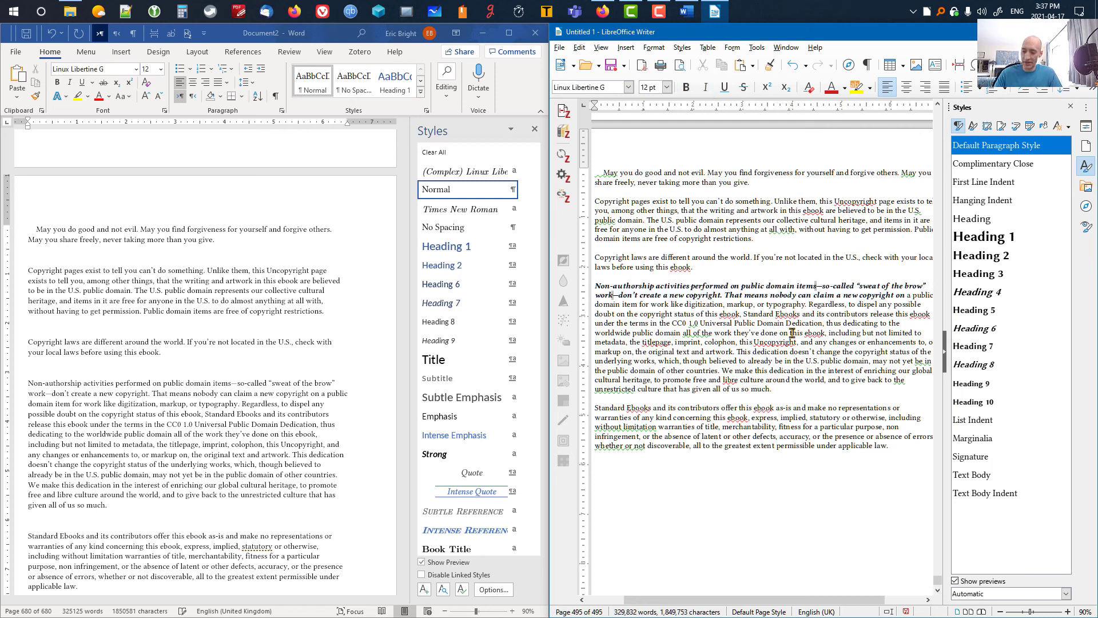
# Step: Clear the direct formatting from the entire Writer document
pyautogui.hotkey('ctrl', 'a')
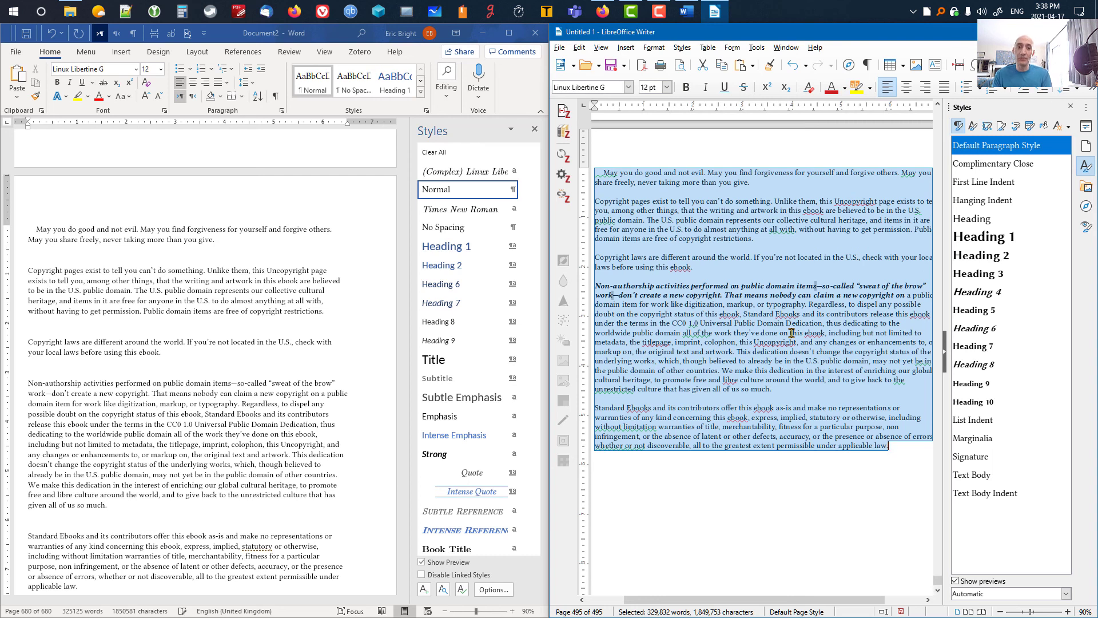
pyautogui.click(810, 90)
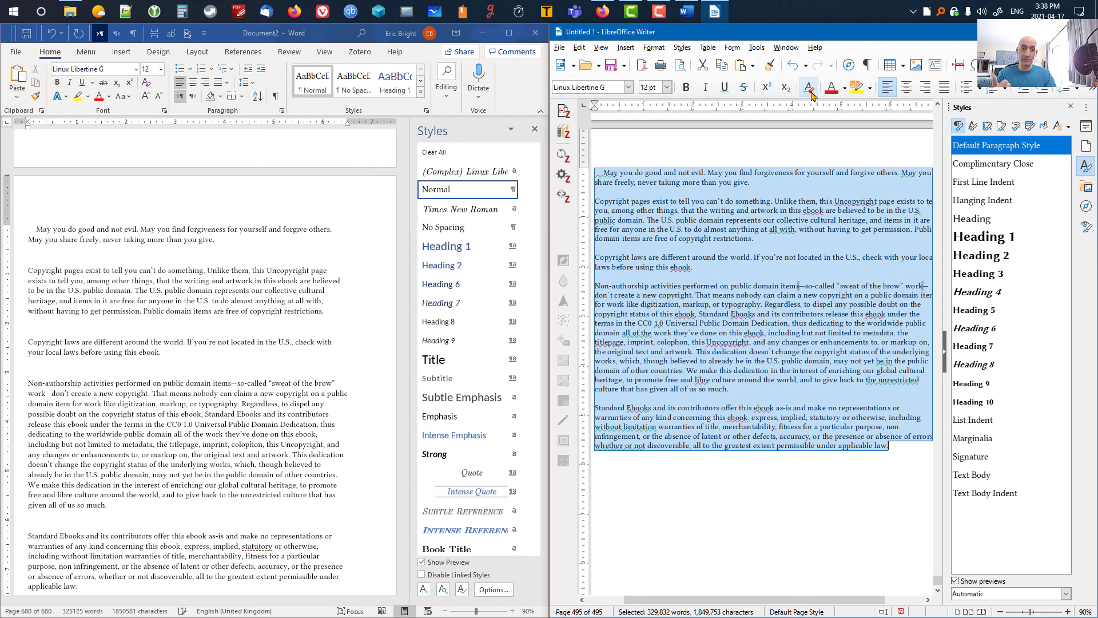
pyautogui.click(812, 331)
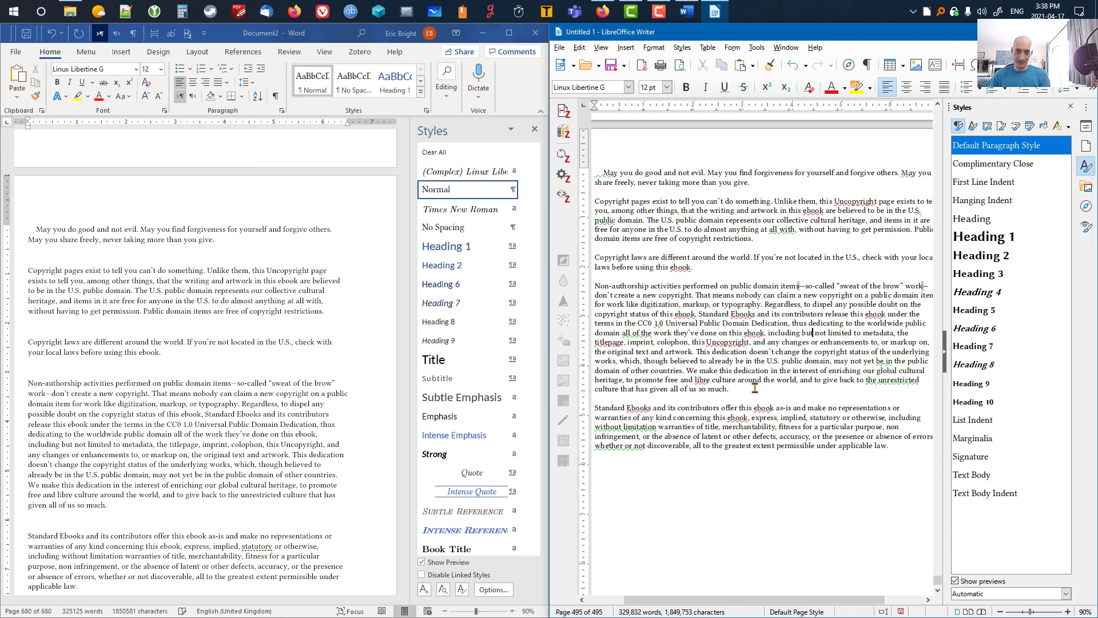
# Step: In Word, make the opening of the "Non-authorship activities" paragraph, through "digitization, markup, or typography", bold and italic
pyautogui.click(29, 387)
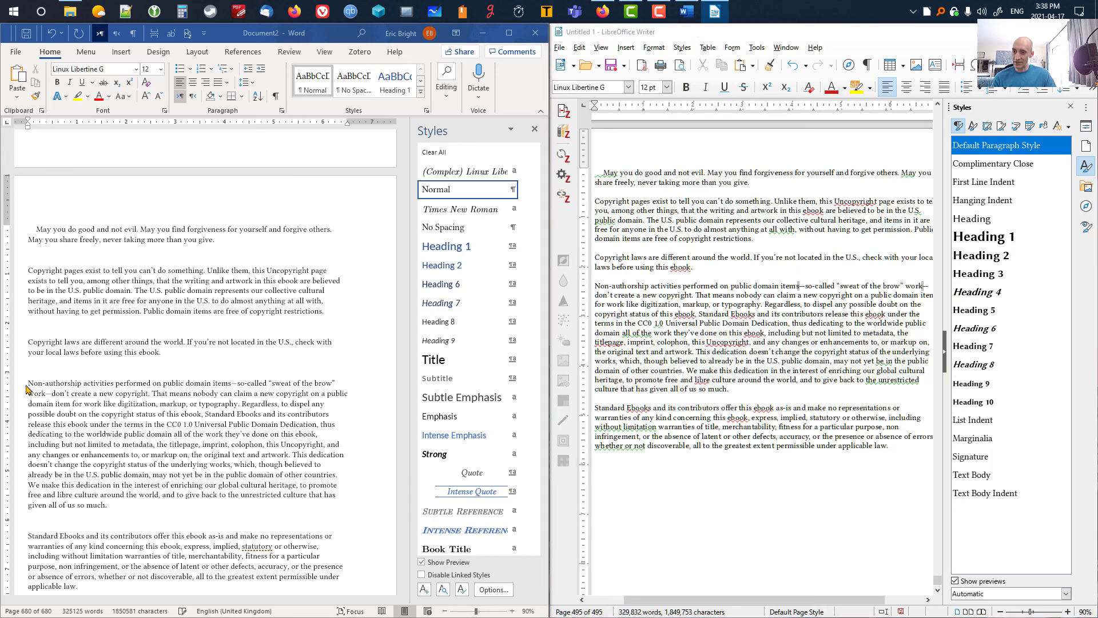
pyautogui.moveTo(33, 385); pyautogui.dragTo(243, 406)
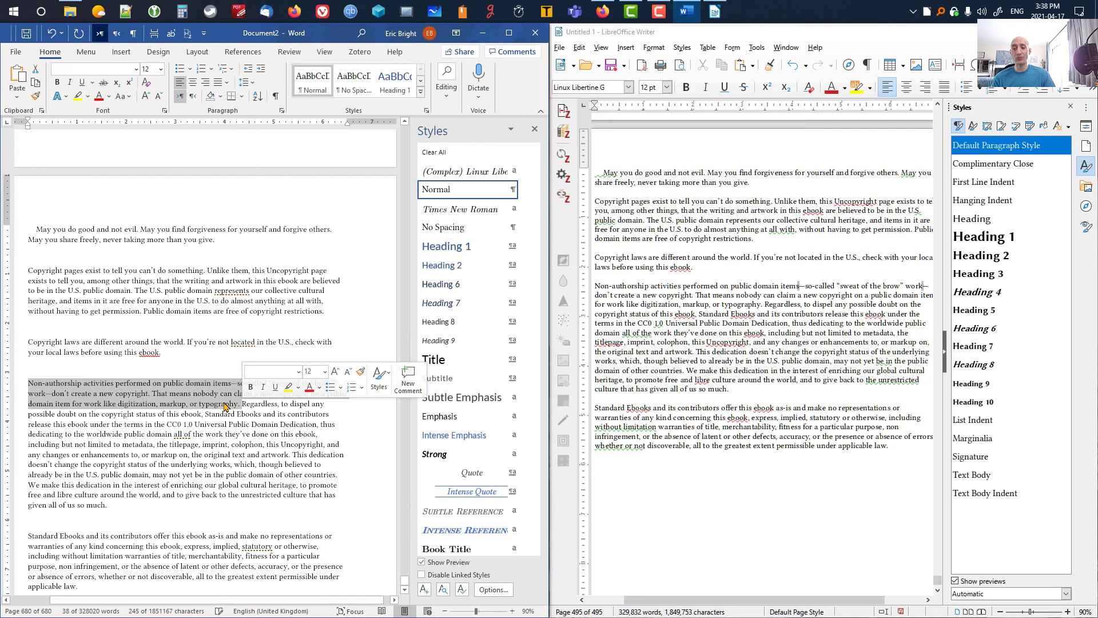
pyautogui.click(252, 392)
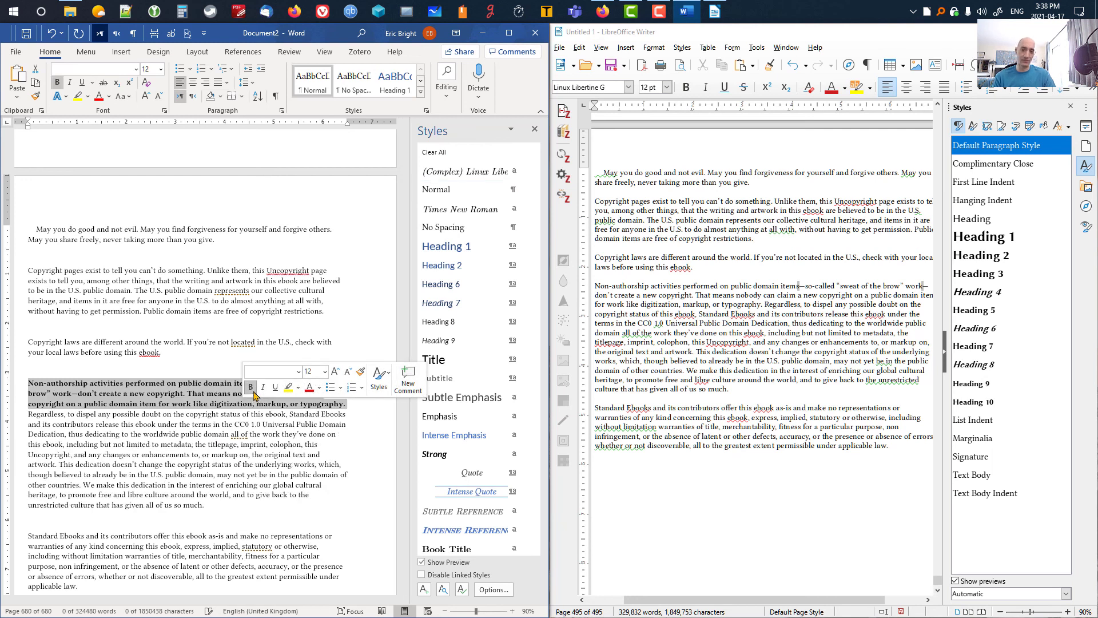
pyautogui.click(262, 389)
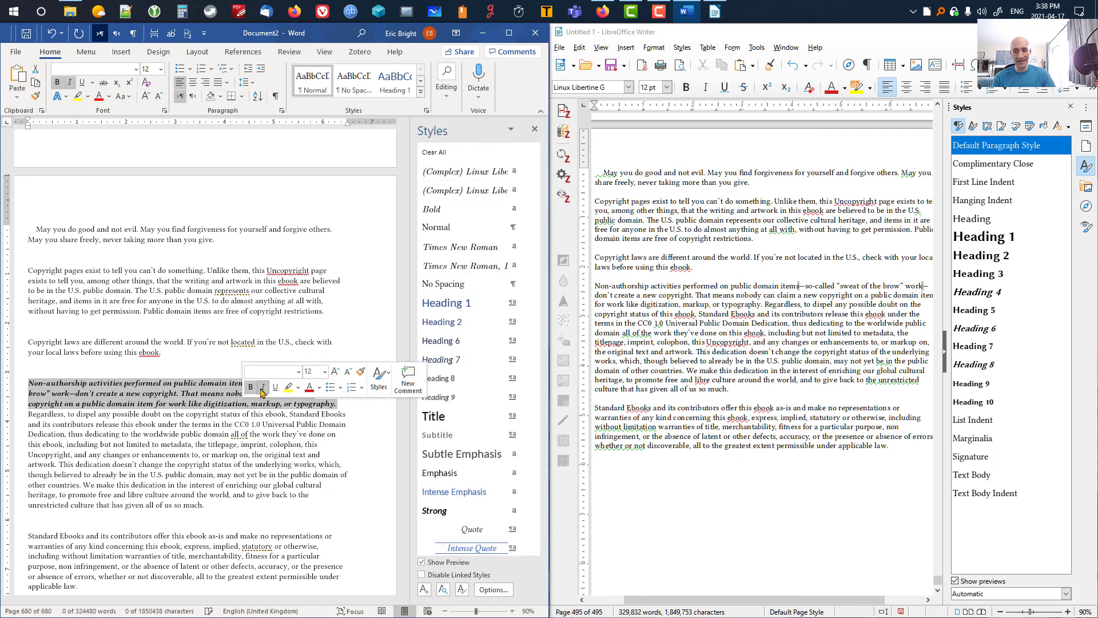
pyautogui.click(210, 403)
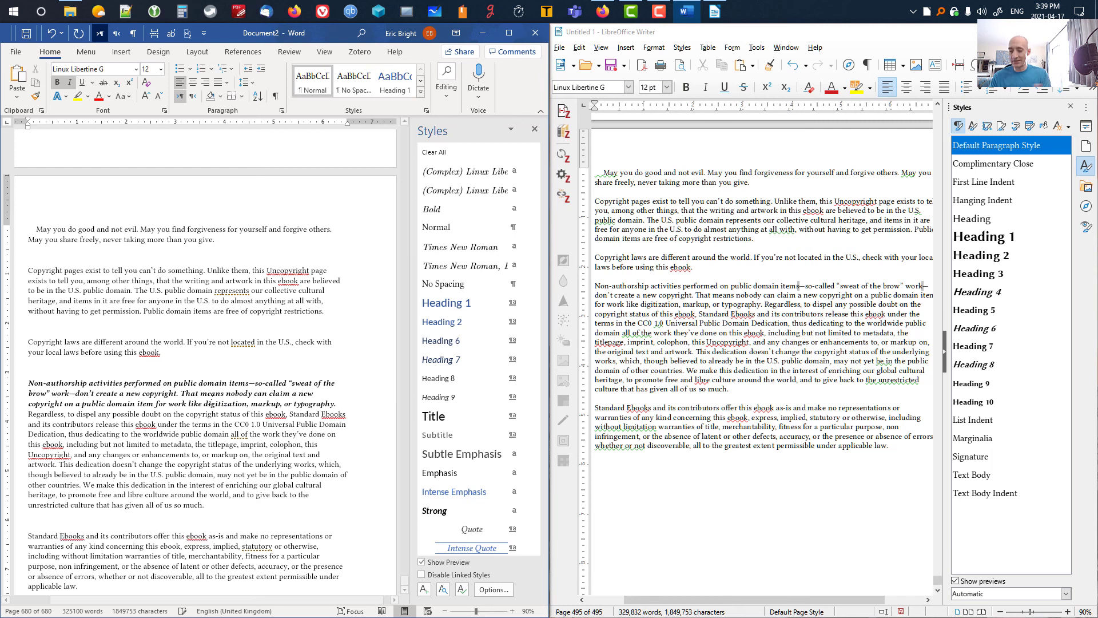
# Step: Clear all formatting from the entire Word document
pyautogui.hotkey('ctrl', 'a')
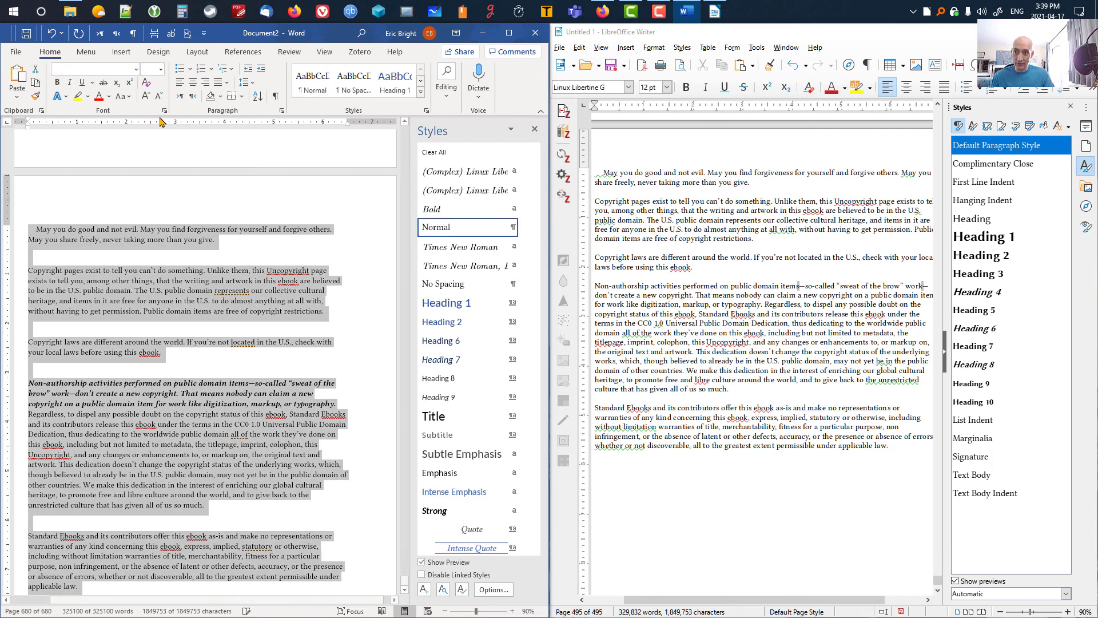
pyautogui.click(146, 85)
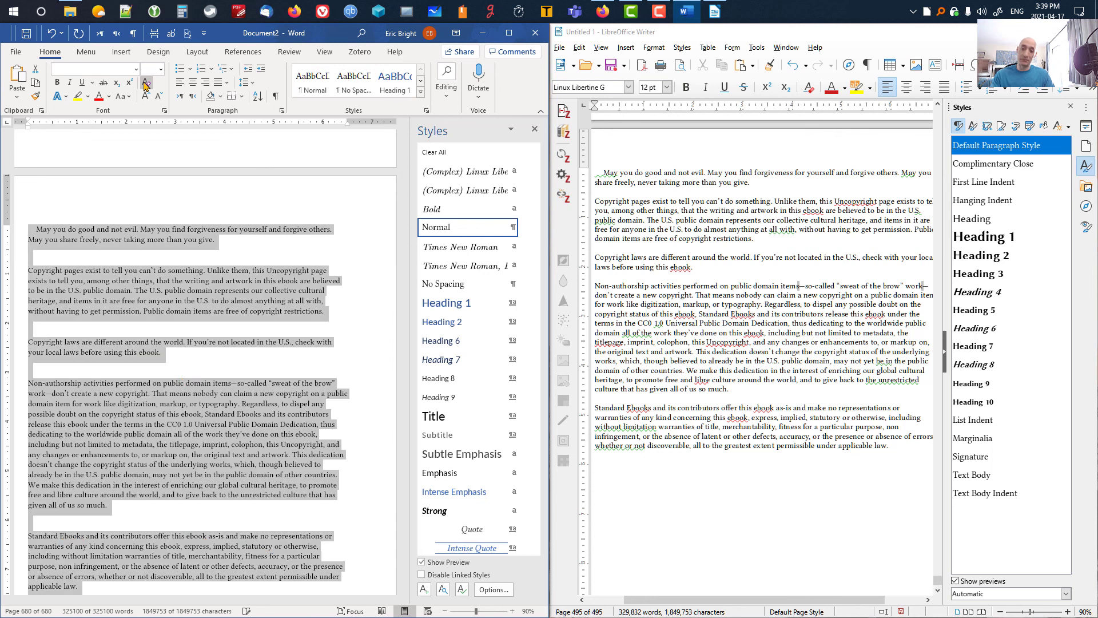
pyautogui.click(175, 430)
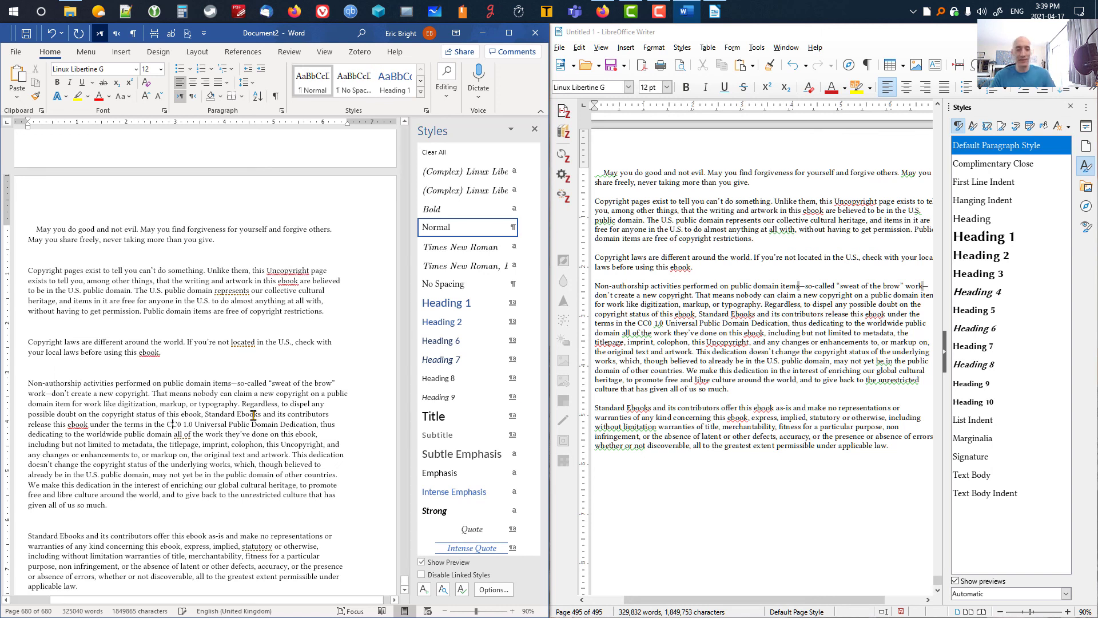
# Step: In Writer, apply the Heading 9 paragraph style to the "Non-authorship activities" paragraph and select the whole document
pyautogui.click(647, 332)
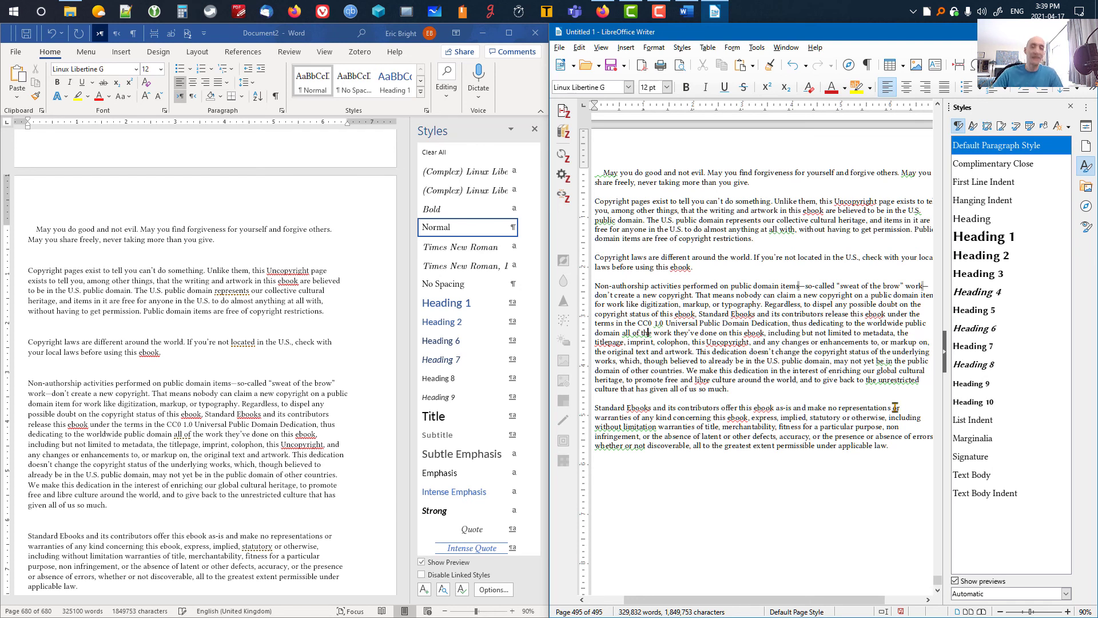
pyautogui.doubleClick(972, 384)
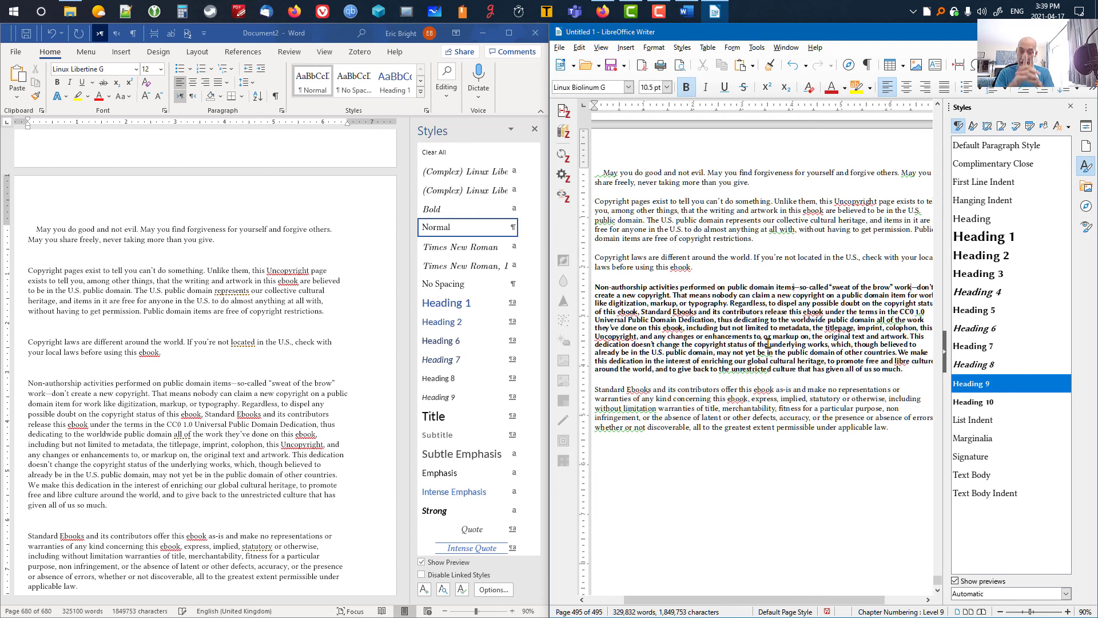
pyautogui.hotkey('ctrl', 'a')
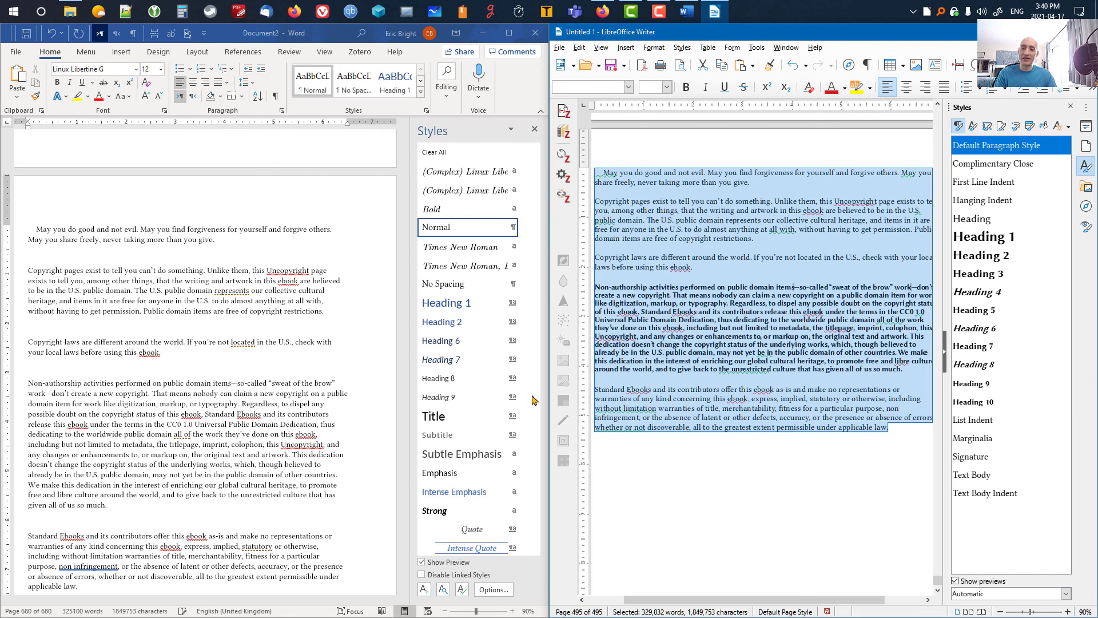
# Step: Switch to Word and apply Heading 6, followed by Heading 2, to the "Non-authorship activities" paragraph
pyautogui.hotkey('alt', 'Tab')
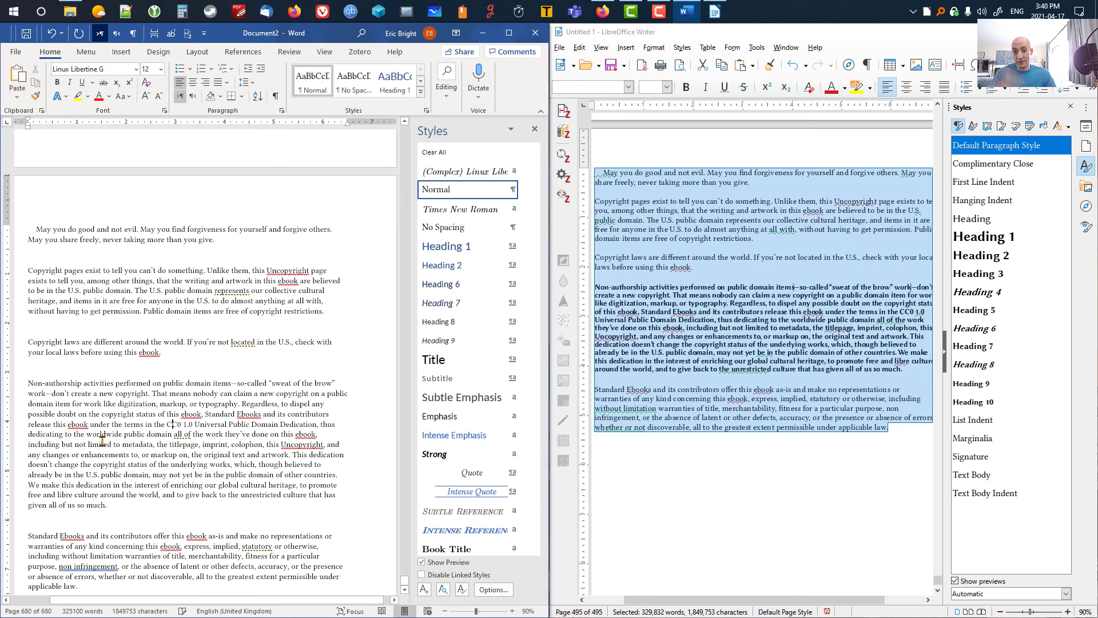
pyautogui.click(452, 286)
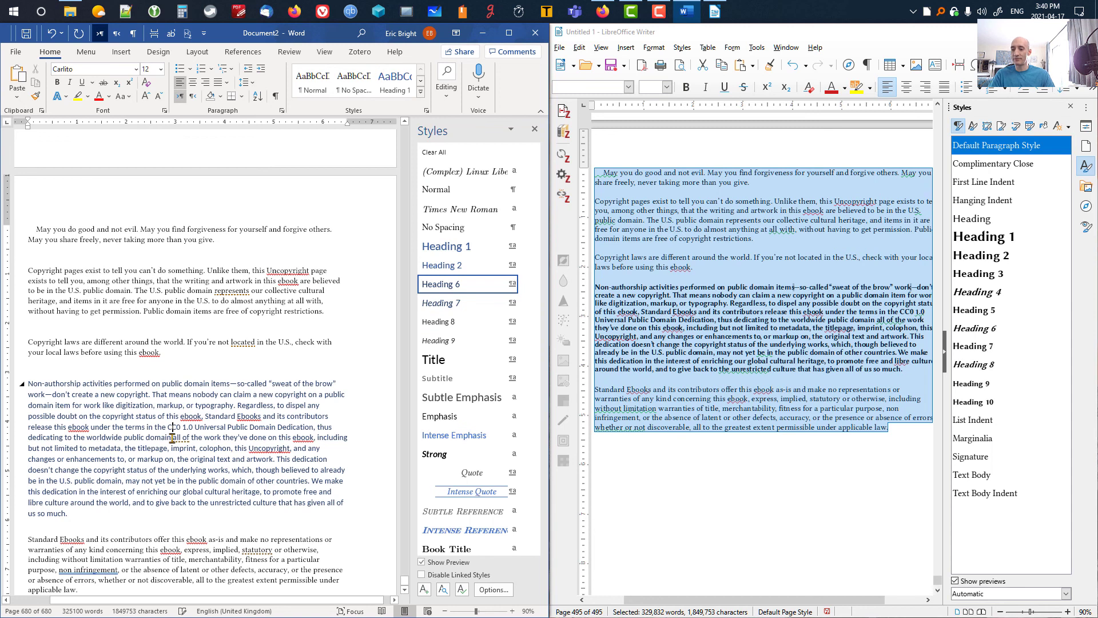
pyautogui.click(441, 265)
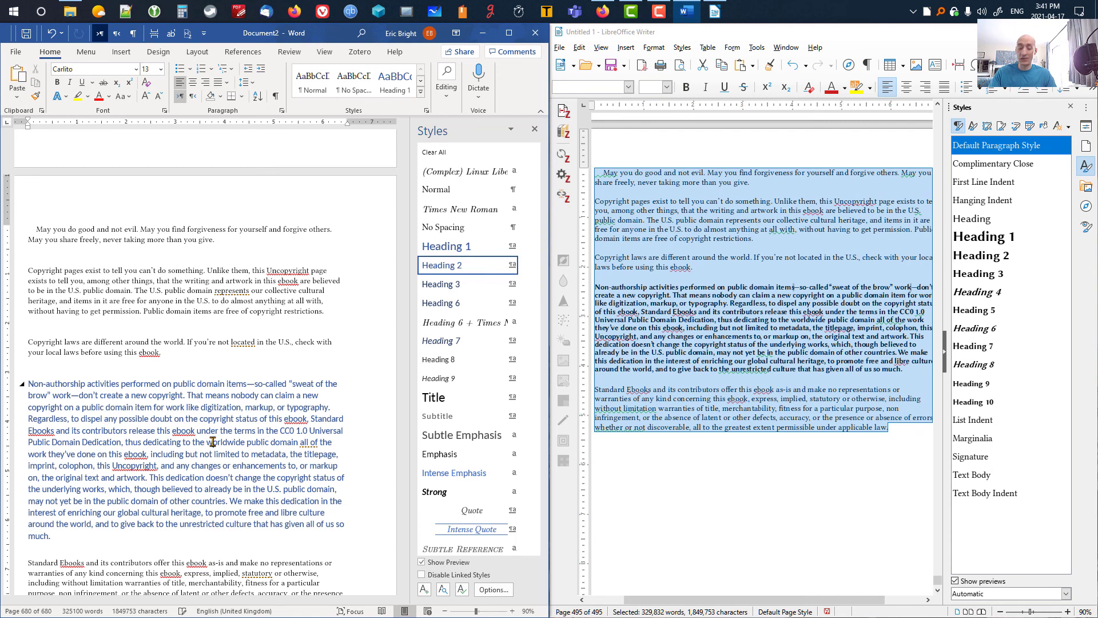
# Step: Select the whole Word document and clear all formatting, including the heading applied to the "Non-authorship activities" paragraph
pyautogui.hotkey('ctrl', 'a')
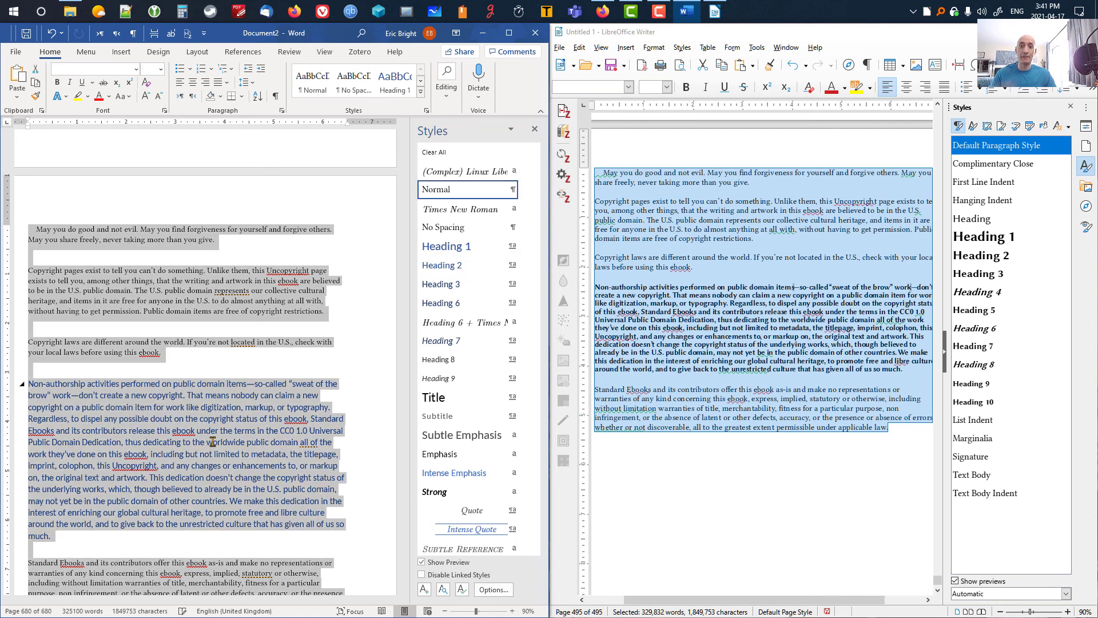
pyautogui.click(146, 85)
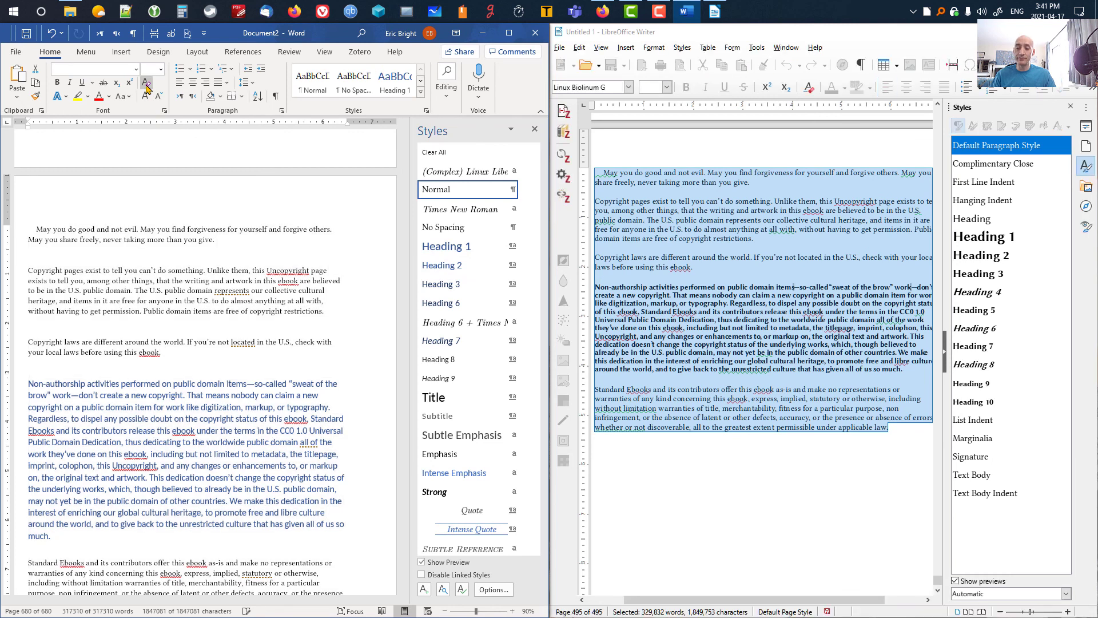
pyautogui.click(183, 455)
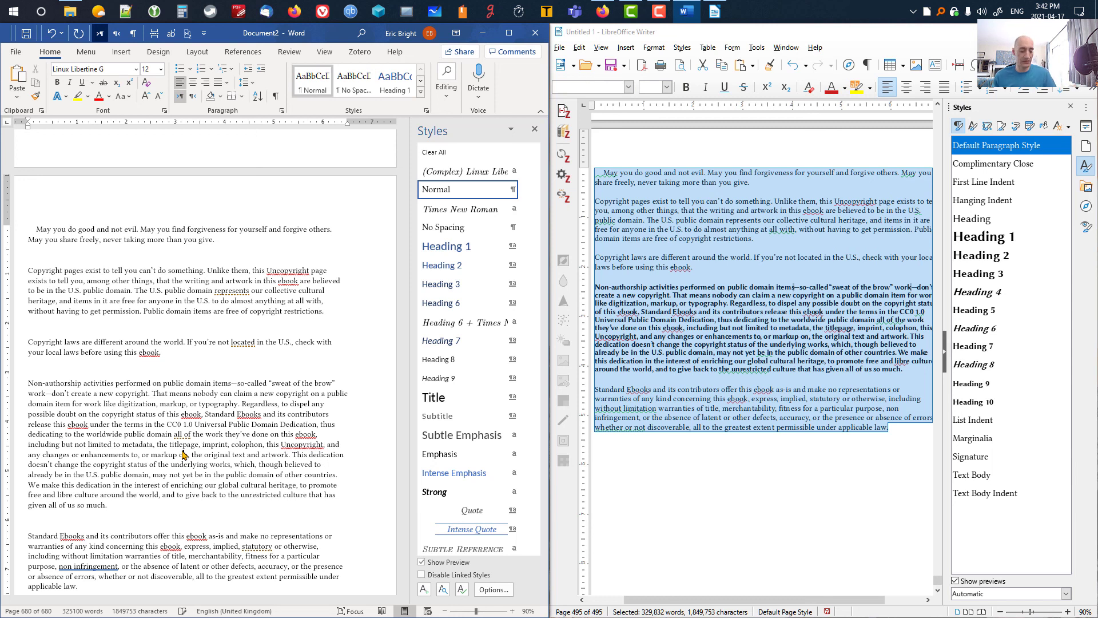
# Step: In Writer, format the "The U.S. public domain represent" text in the "Copyright pages" paragraph as bold, italic, underlined and 24 pt
pyautogui.click(769, 135)
pyautogui.click(761, 312)
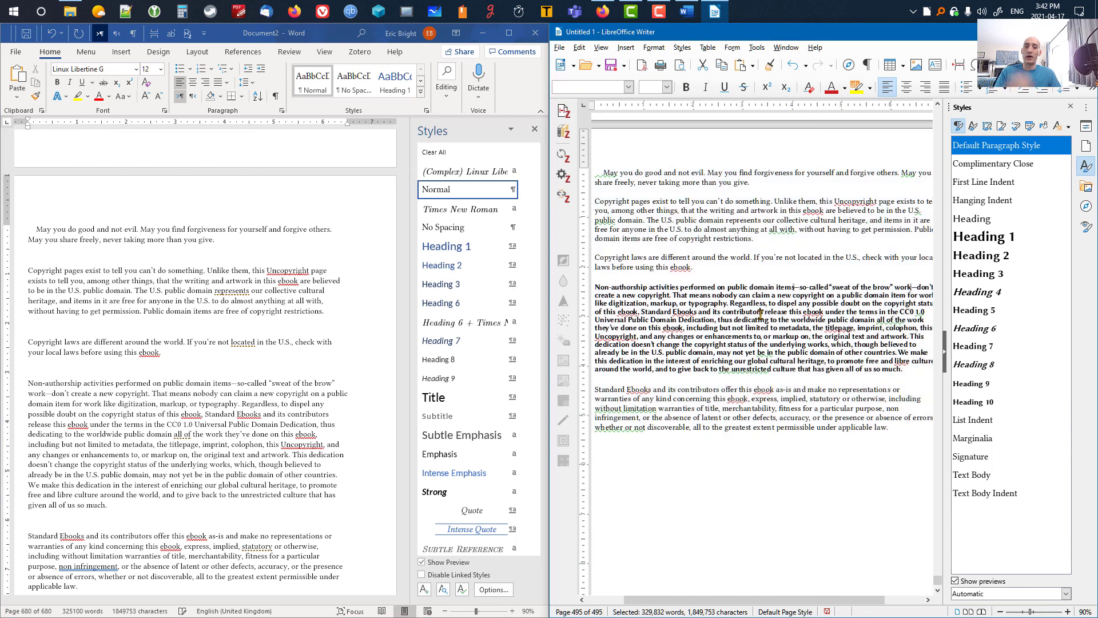
pyautogui.moveTo(636, 220); pyautogui.dragTo(757, 220)
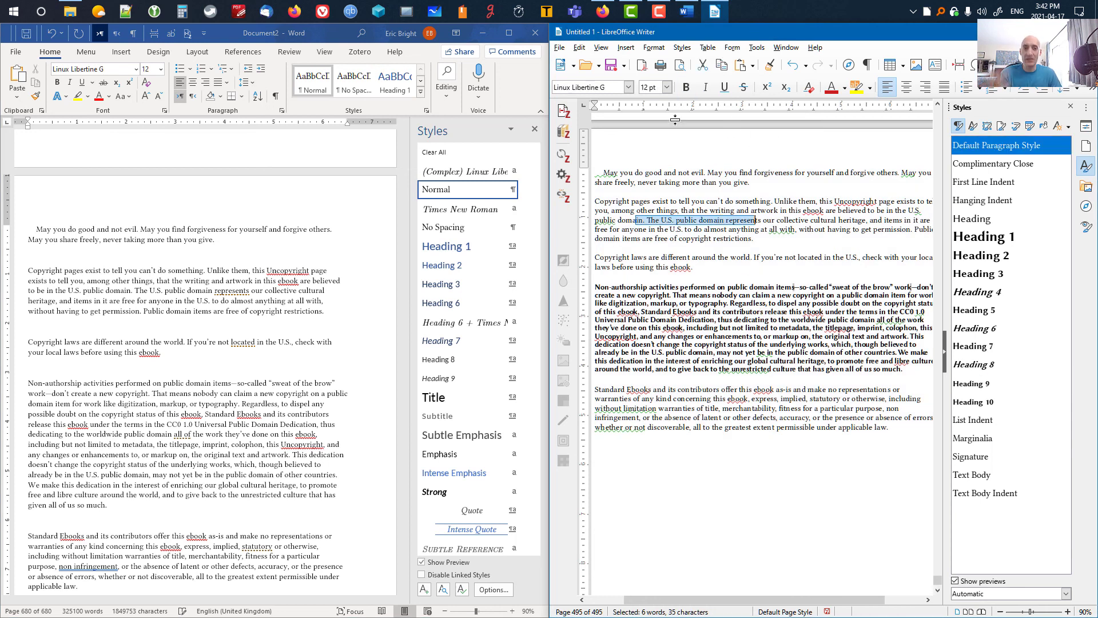
pyautogui.click(686, 88)
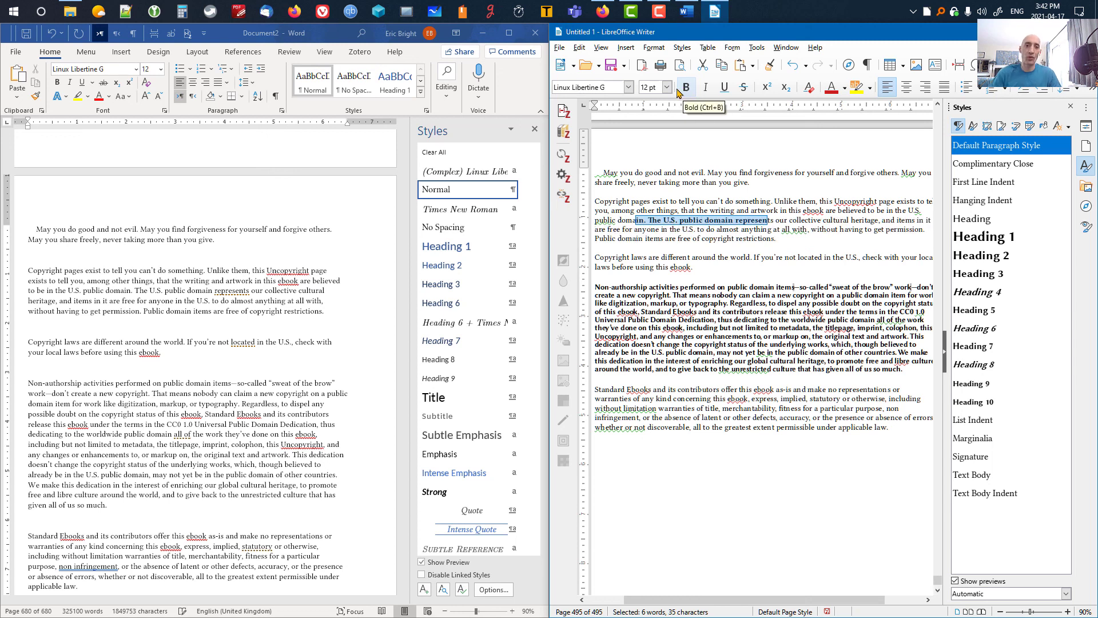
pyautogui.click(667, 87)
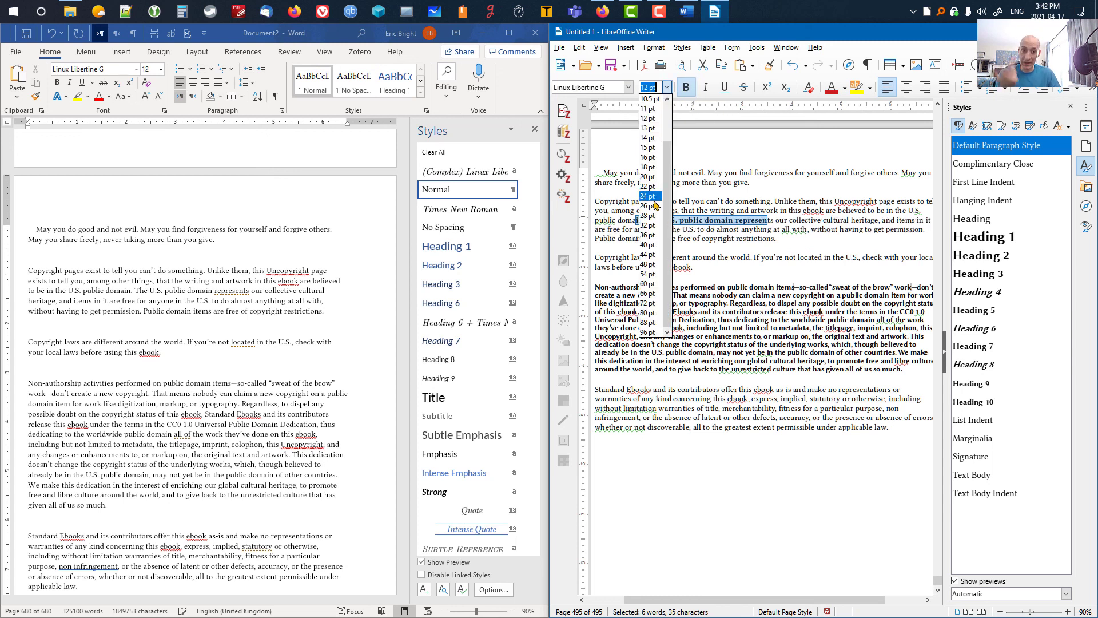
pyautogui.click(649, 196)
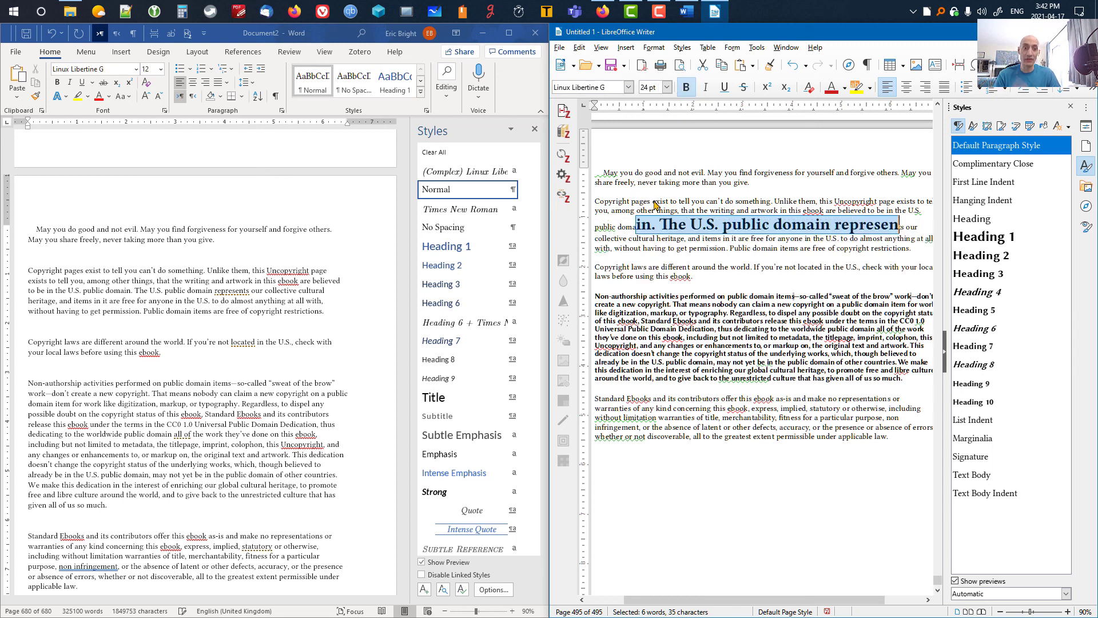
pyautogui.click(705, 87)
pyautogui.click(724, 87)
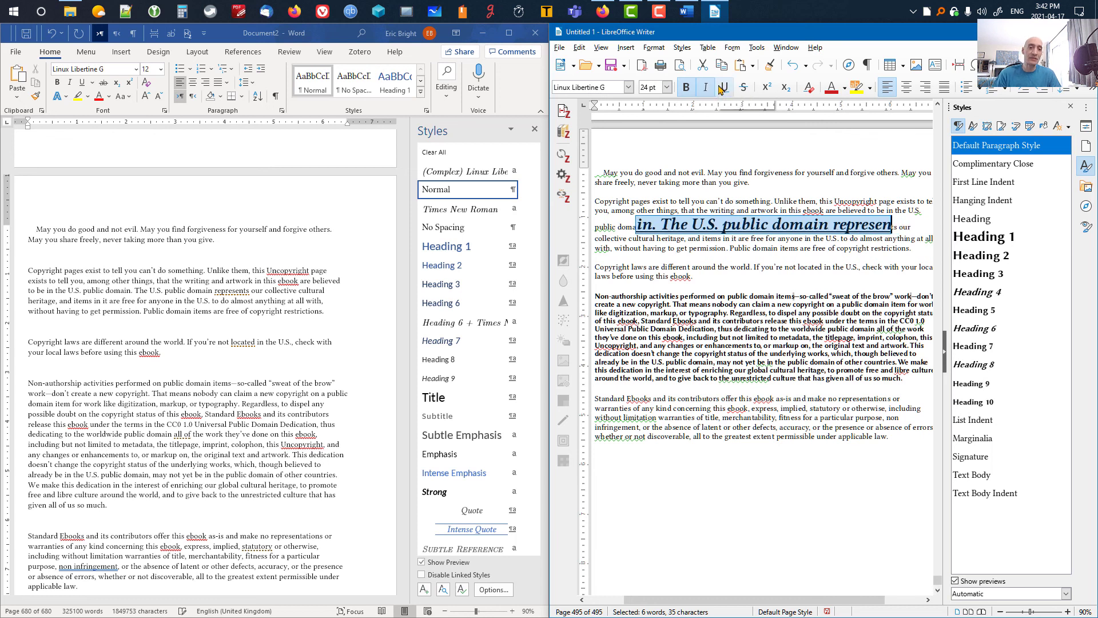
pyautogui.click(734, 269)
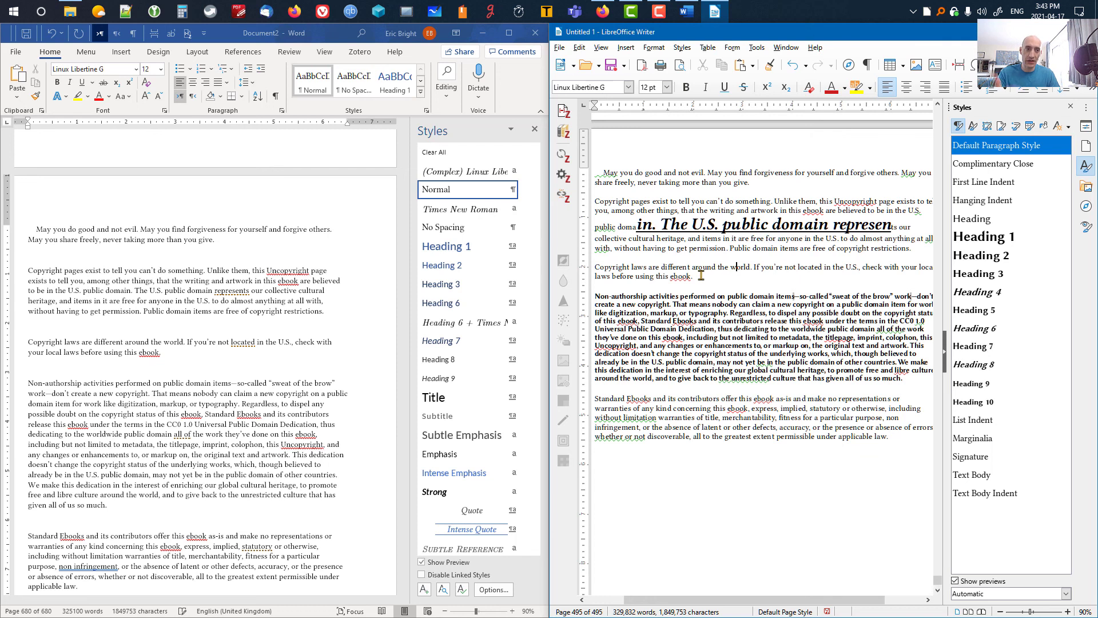
# Step: Clear the direct formatting from the "Copyright pages" and "Copyright laws" paragraphs in Writer
pyautogui.moveTo(700, 276); pyautogui.dragTo(598, 203)
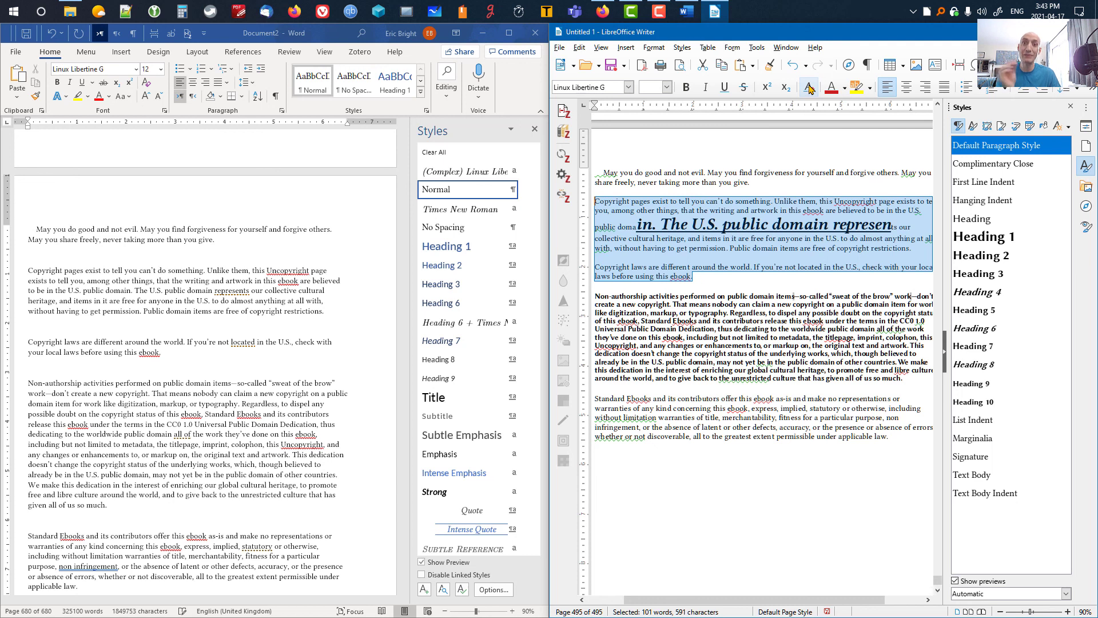
pyautogui.click(809, 89)
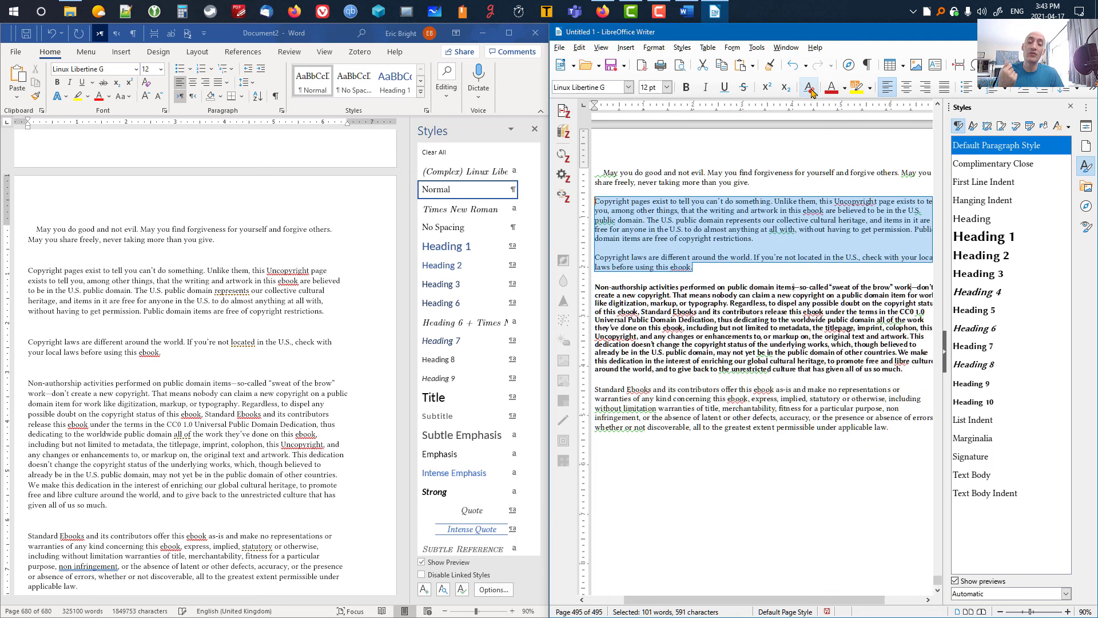
pyautogui.click(659, 227)
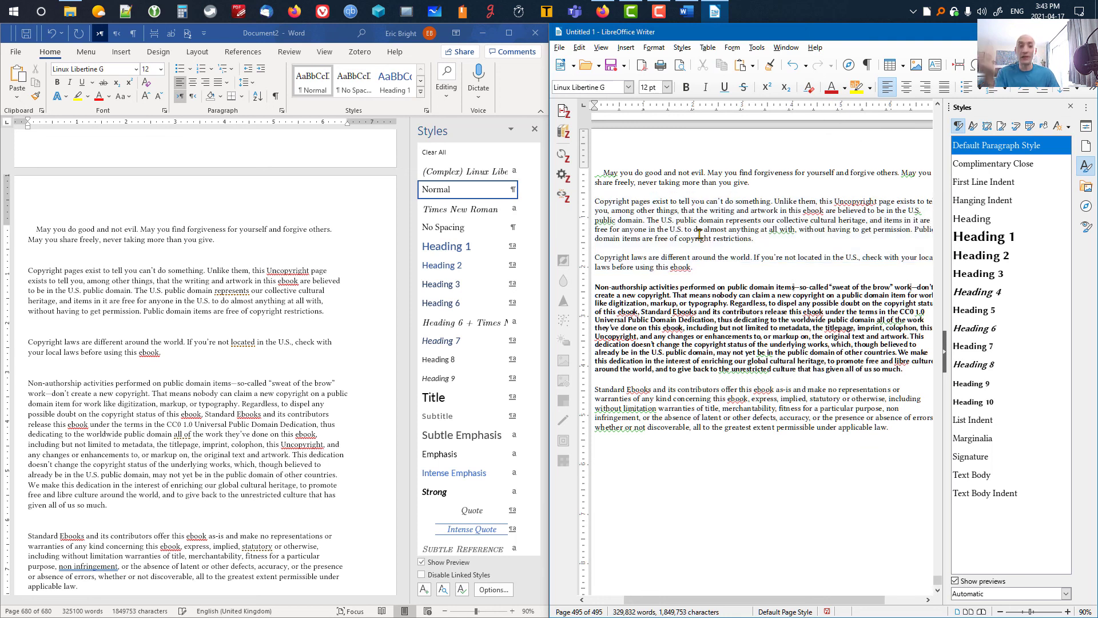
# Step: Apply the Heading 1 style to the "Copyright pages" paragraph in Writer
pyautogui.moveTo(753, 240); pyautogui.dragTo(595, 202)
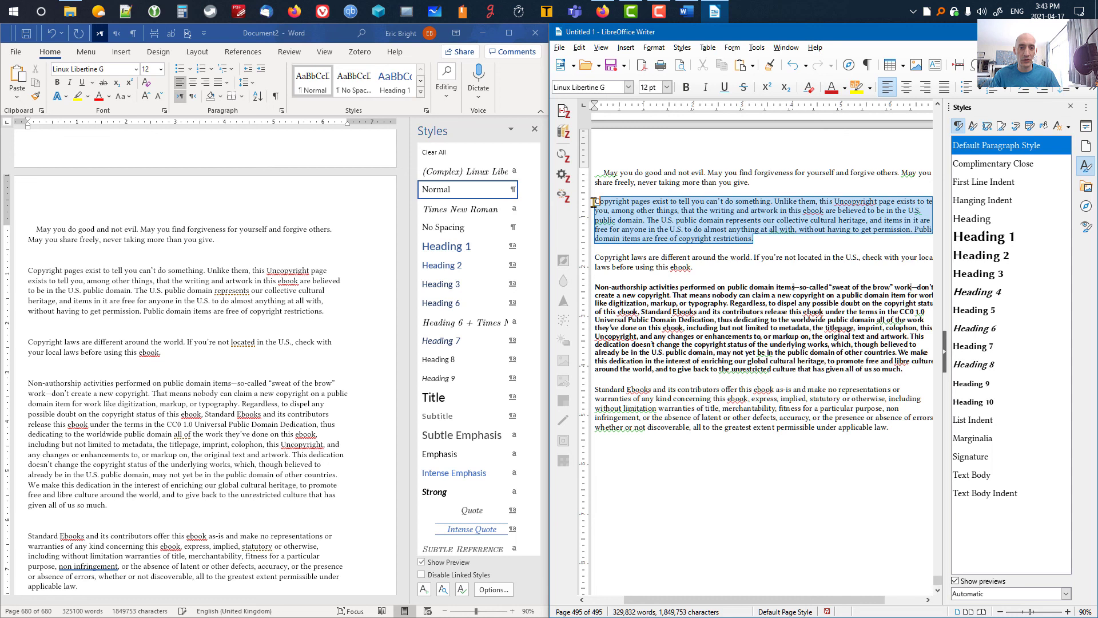
pyautogui.click(979, 240)
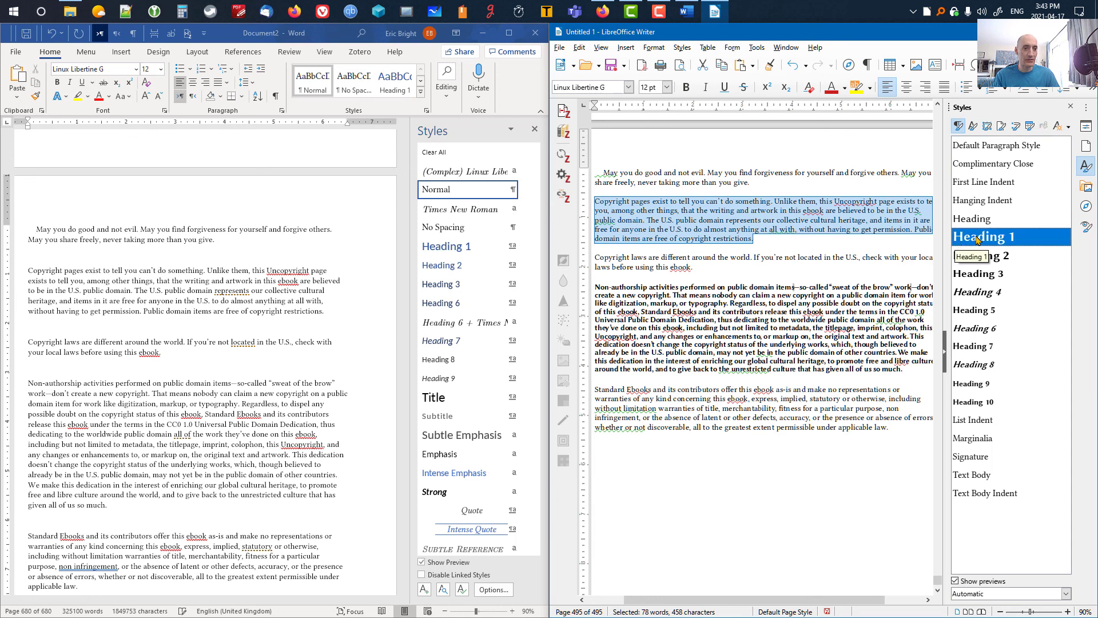
pyautogui.doubleClick(978, 240)
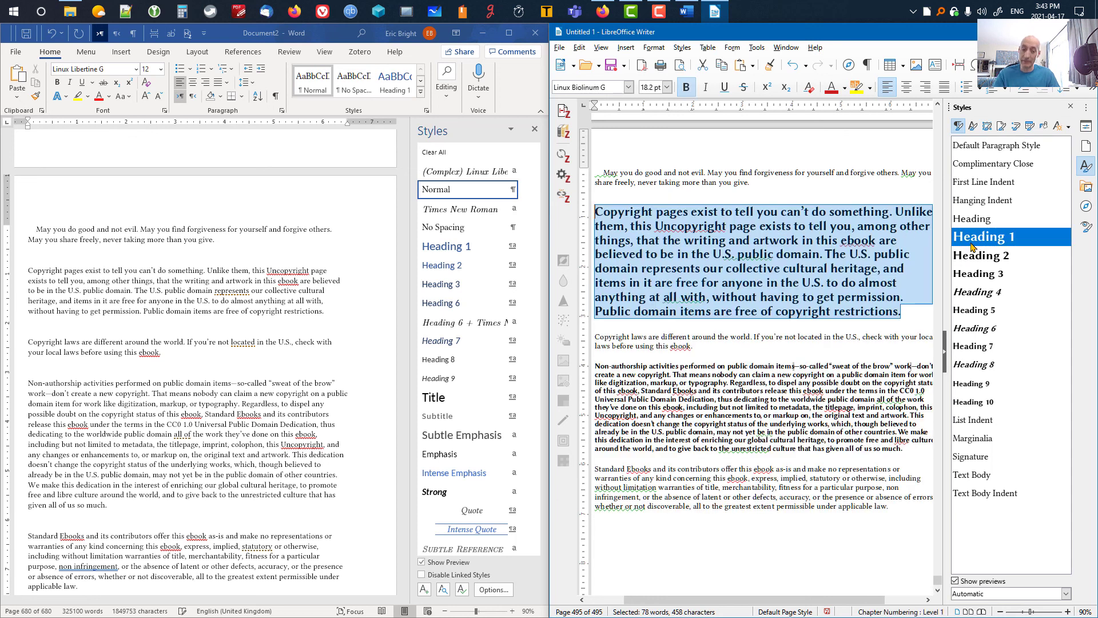
pyautogui.click(803, 274)
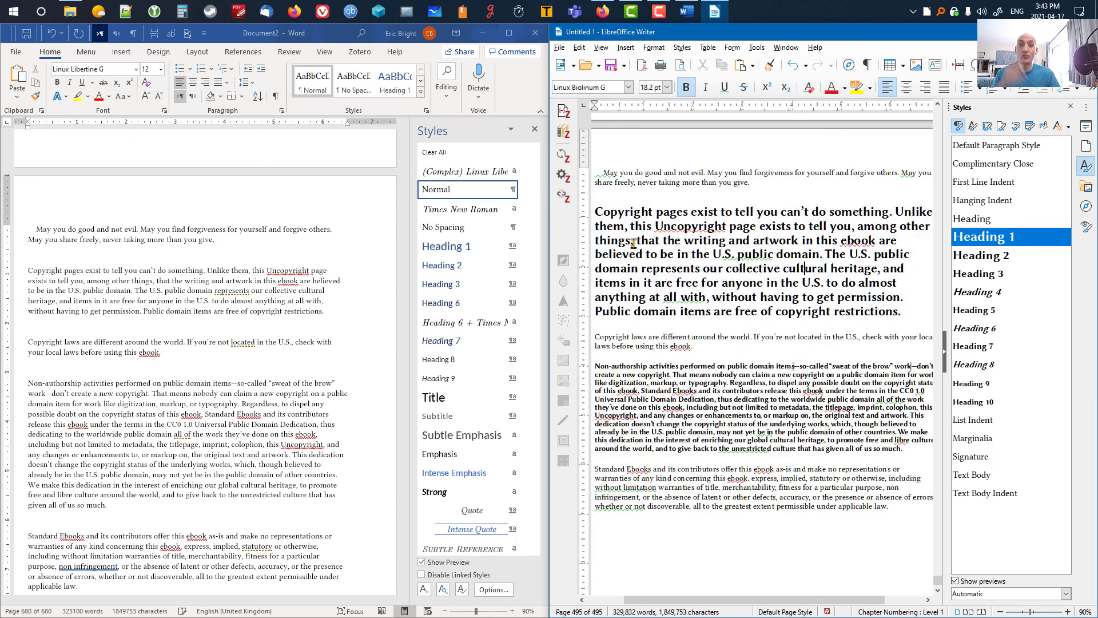
# Step: Format the "that the writing and artwork" through "anyone in the U.S." passage as non-bold, italic, 10 pt and red in Writer's "Copyright pages" heading
pyautogui.moveTo(633, 241); pyautogui.dragTo(826, 284)
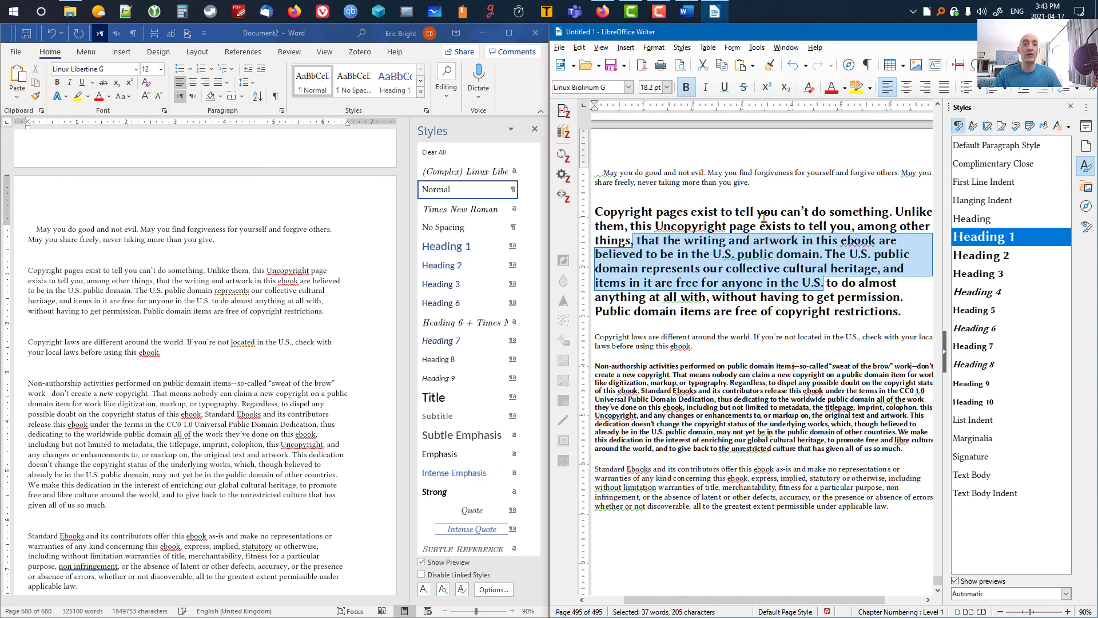
pyautogui.click(707, 92)
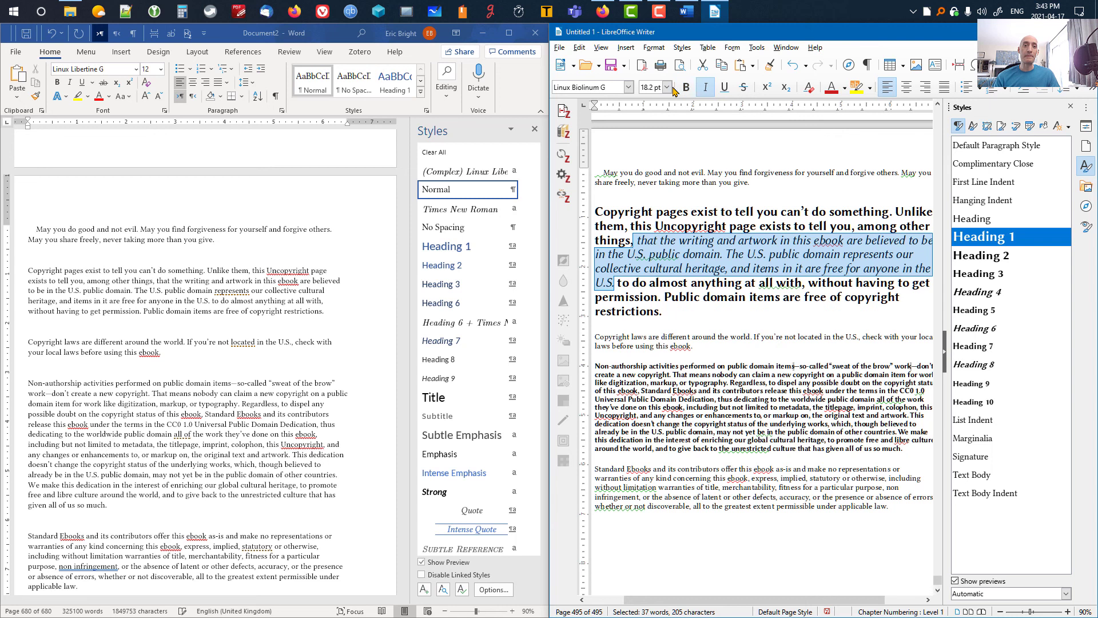
pyautogui.click(667, 87)
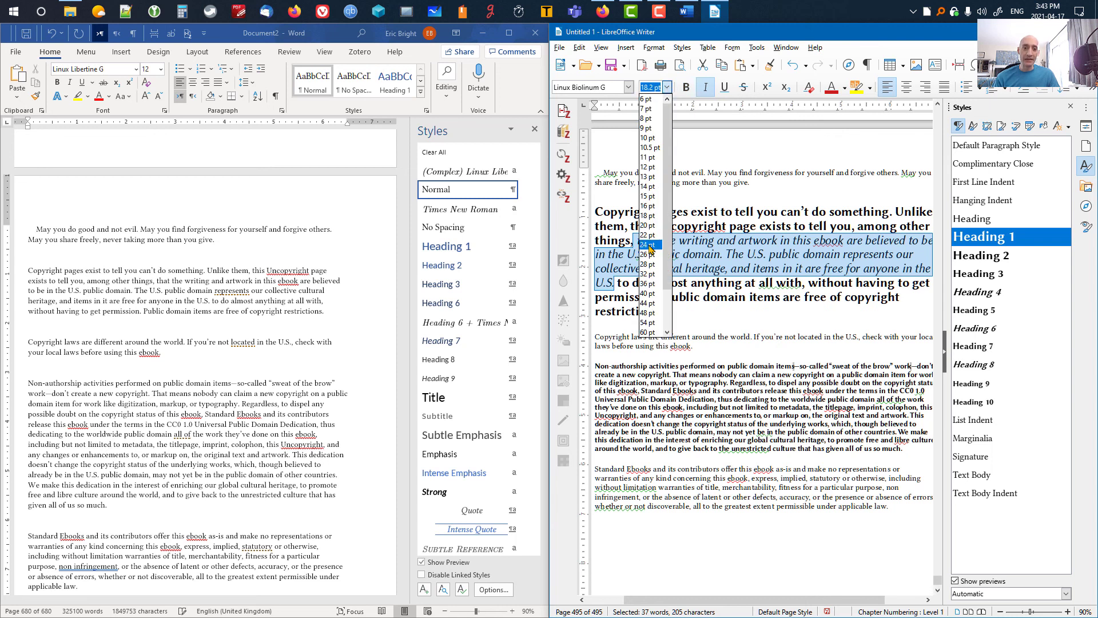
pyautogui.click(651, 141)
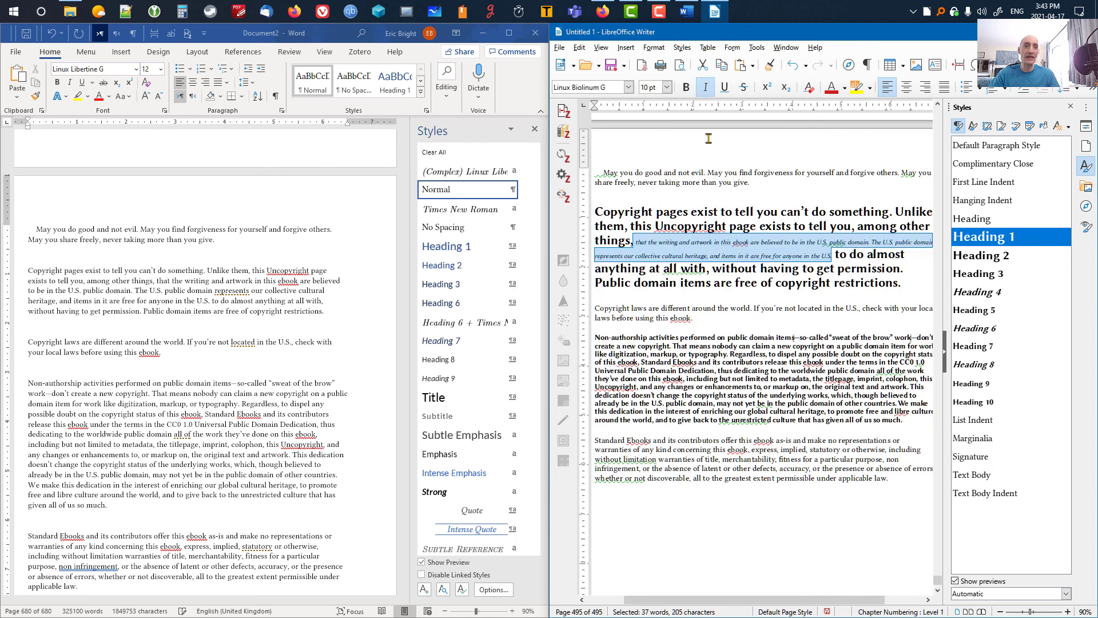
pyautogui.click(832, 94)
pyautogui.click(824, 279)
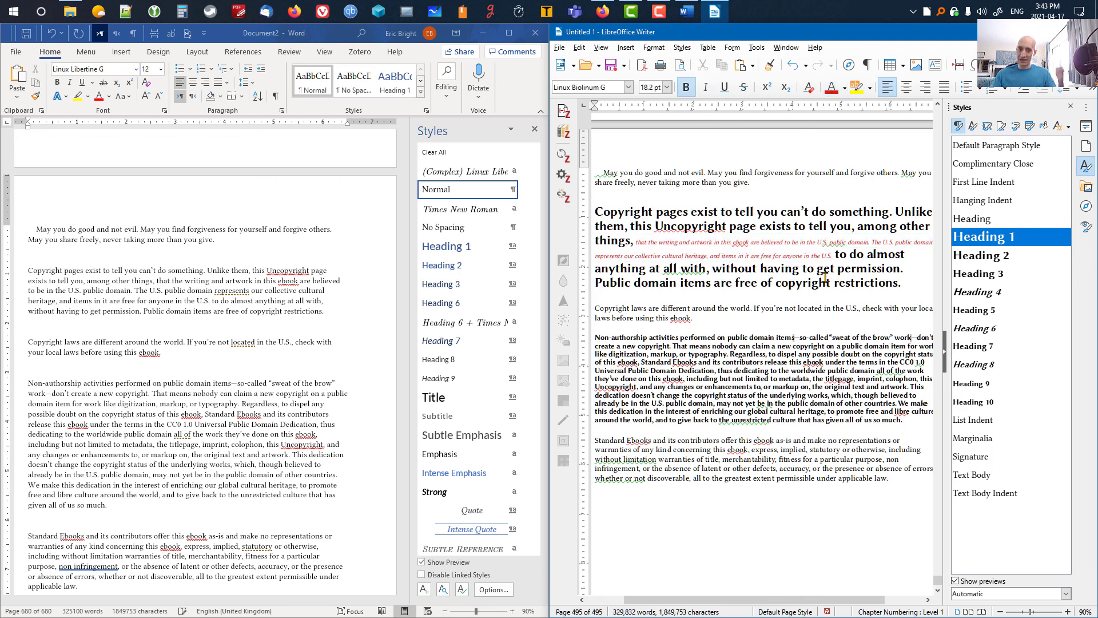
# Step: Select the whole Writer document and clear its direct formatting
pyautogui.click(903, 283)
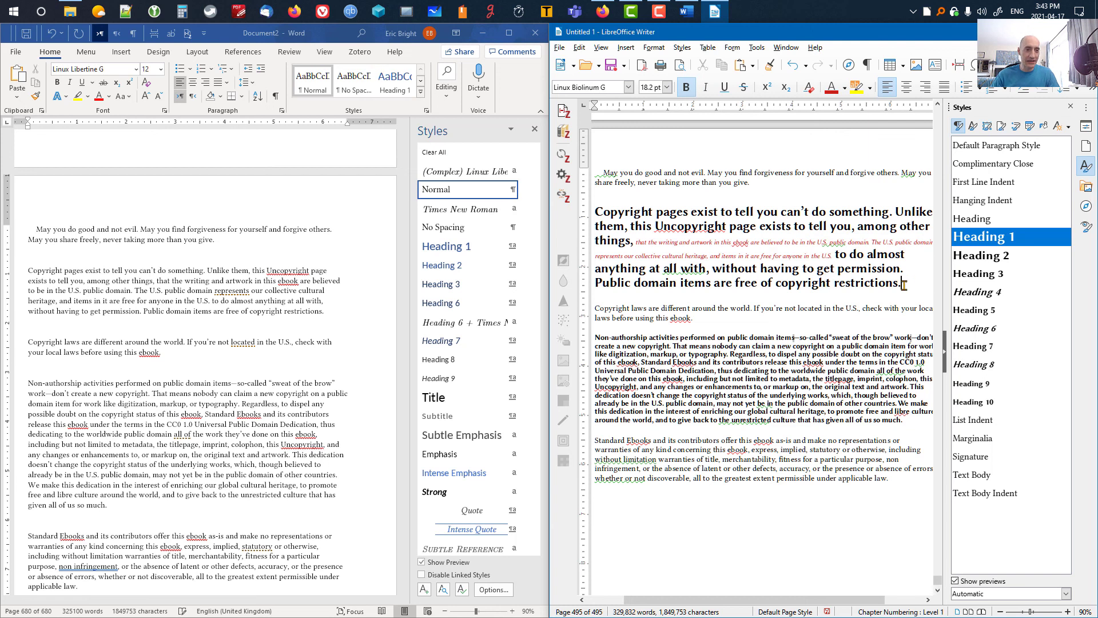
pyautogui.moveTo(904, 284); pyautogui.dragTo(567, 203)
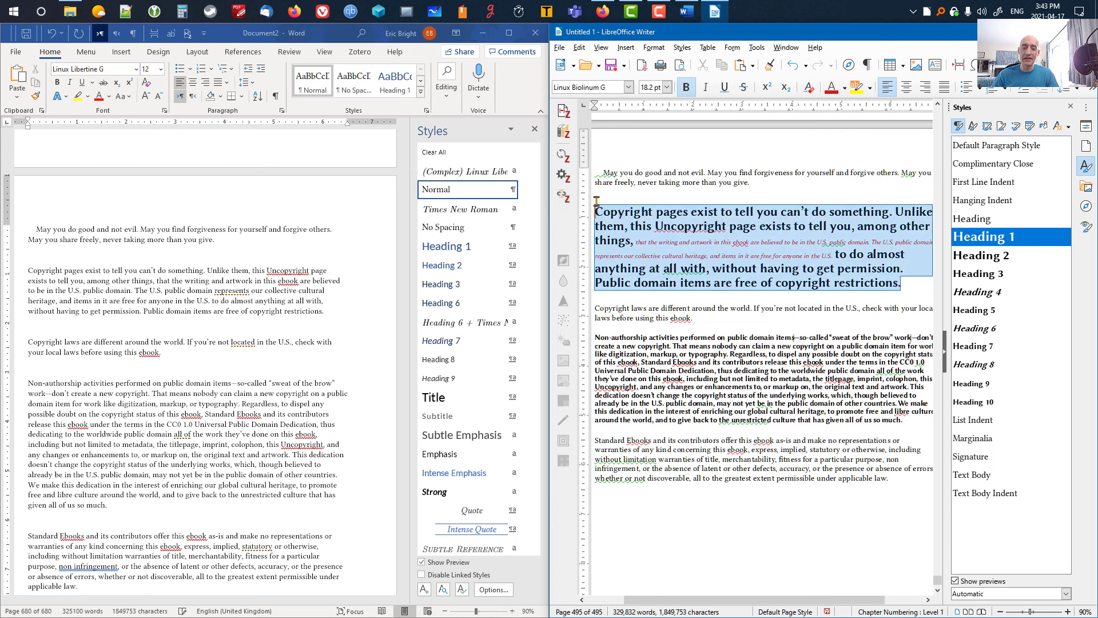
pyautogui.click(779, 328)
pyautogui.hotkey('ctrl', 'a')
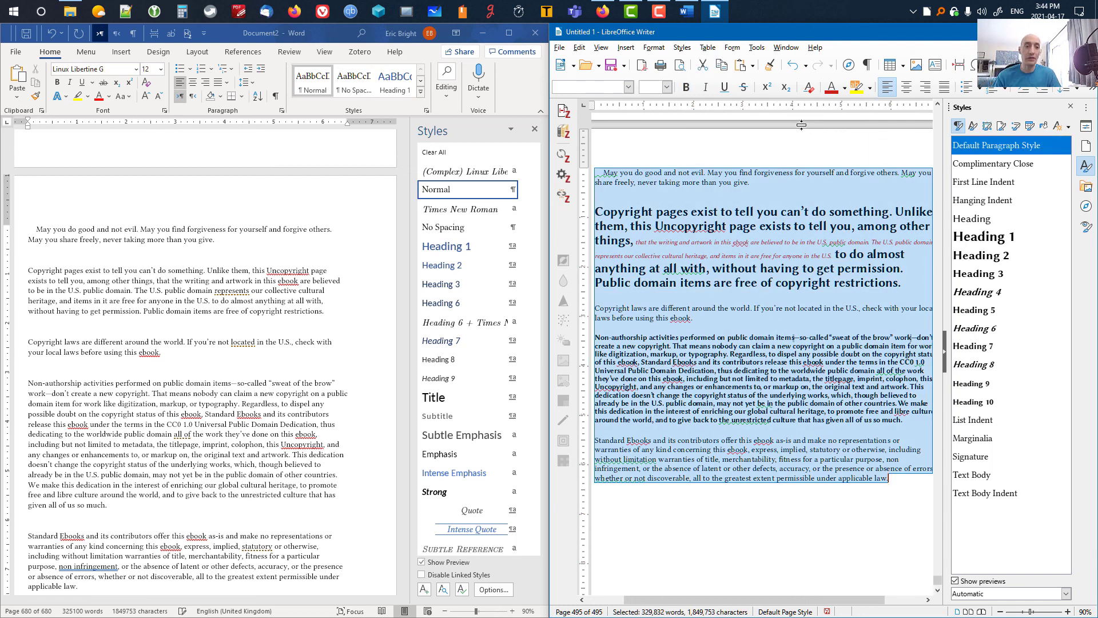
pyautogui.click(808, 88)
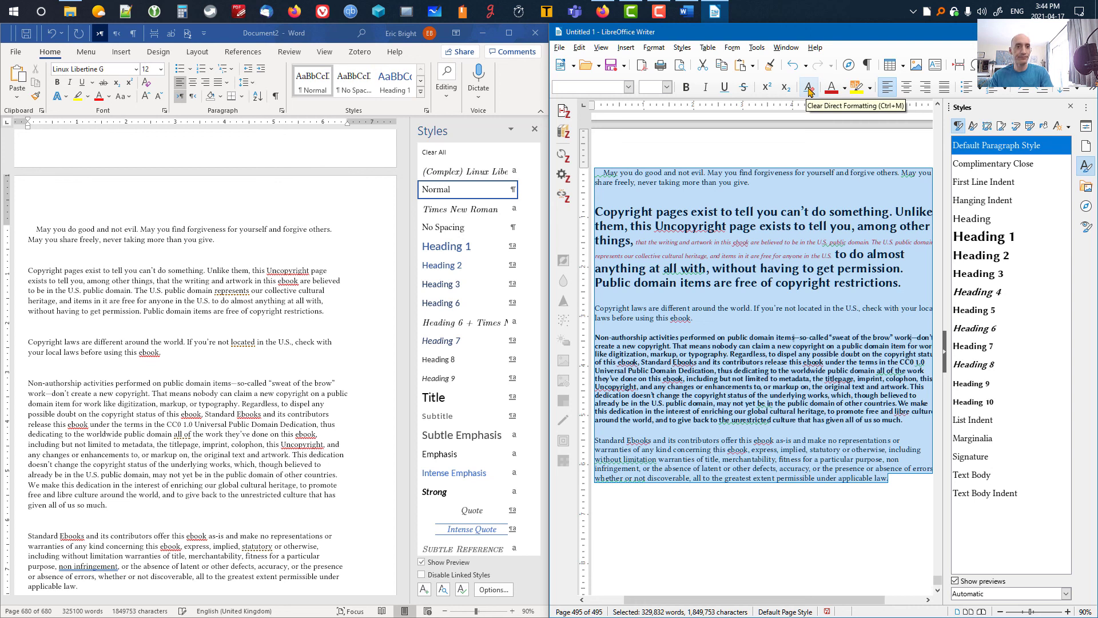
pyautogui.click(808, 88)
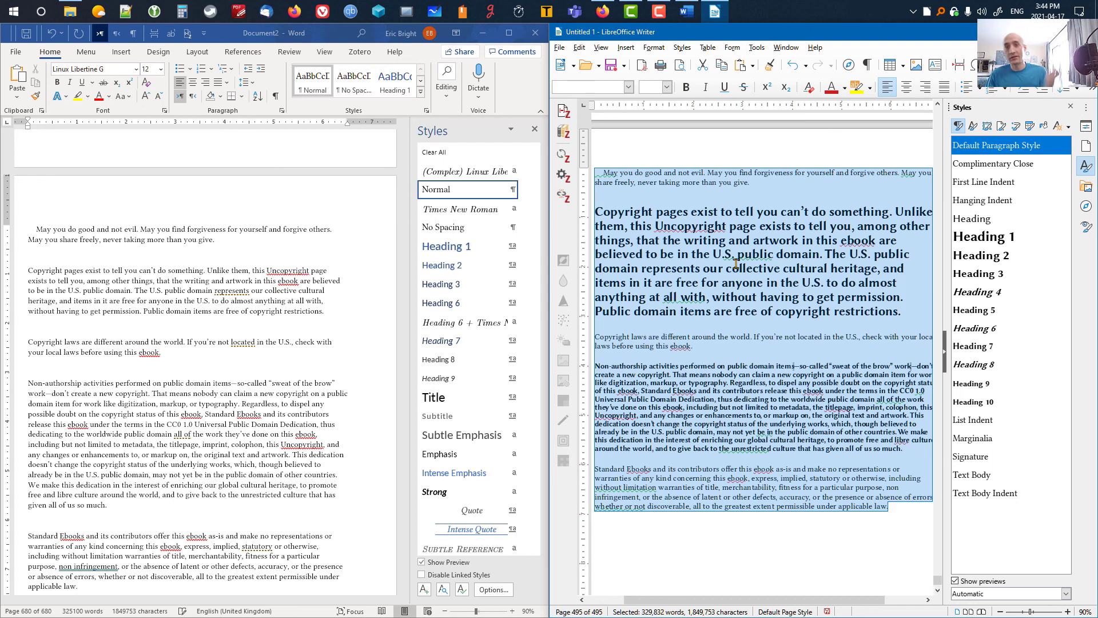
# Step: Switch to Word and apply the Heading 1 style to the "Copyright pages" paragraph
pyautogui.click(227, 300)
pyautogui.click(133, 291)
pyautogui.click(458, 248)
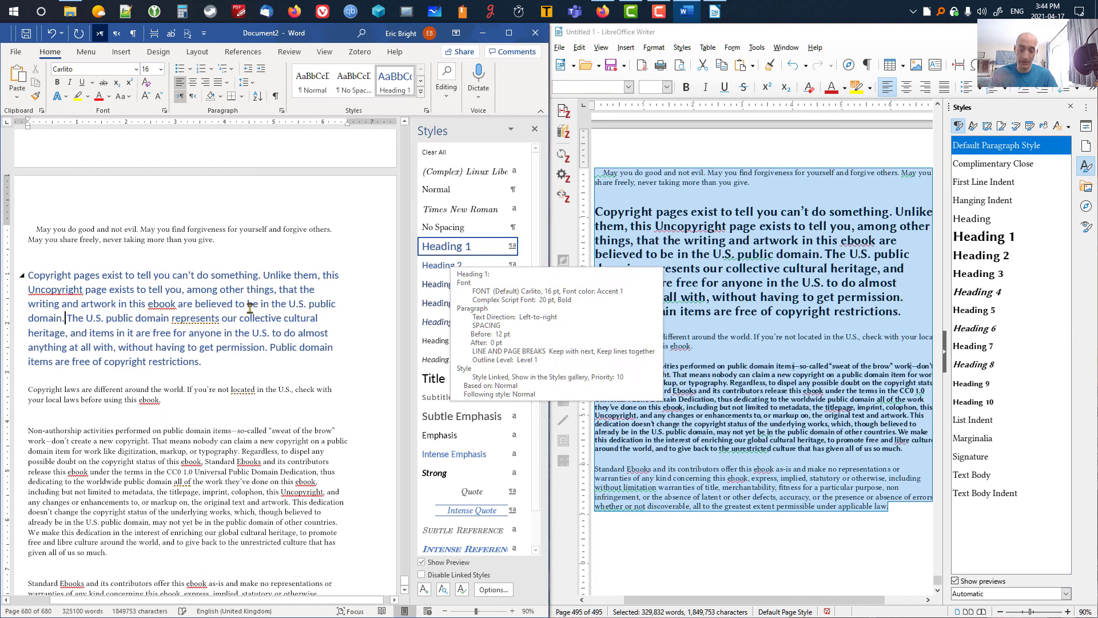
# Step: Format "The U.S. public domain represents" through "U.S. to do" in Word's "Copyright pages" heading as red, bold, italic and 28 pt
pyautogui.moveTo(67, 318); pyautogui.dragTo(297, 333)
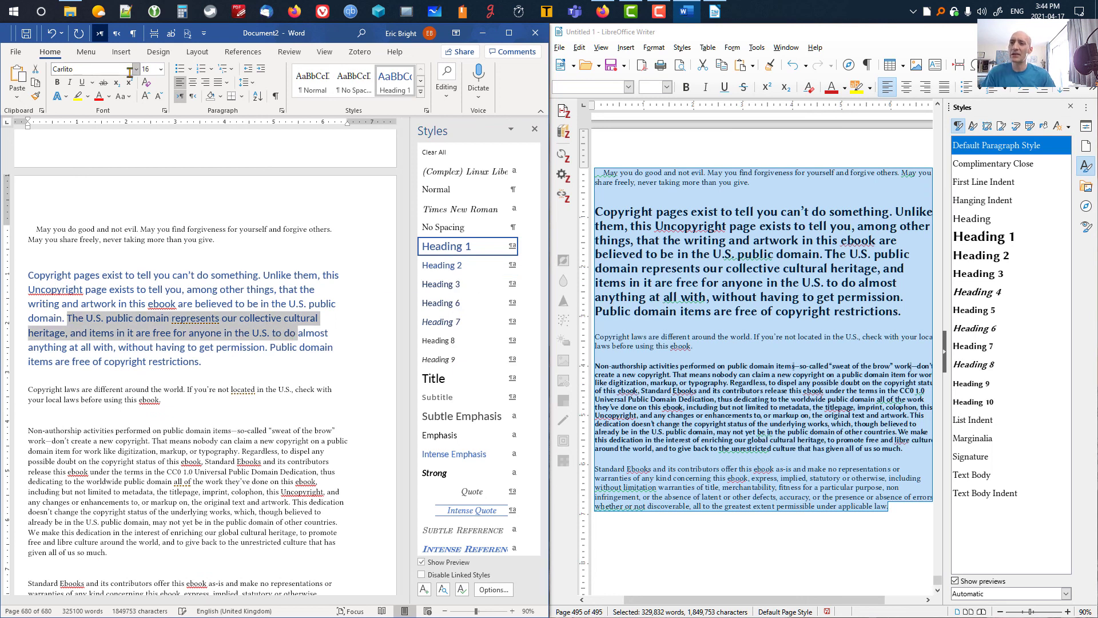
pyautogui.click(99, 96)
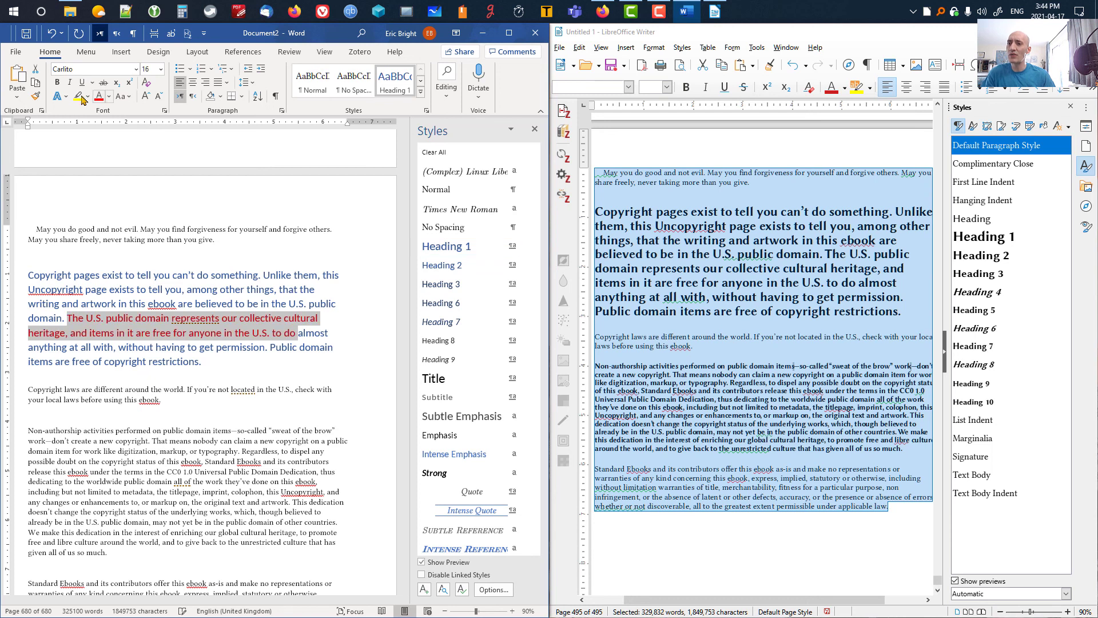
pyautogui.click(58, 83)
pyautogui.click(70, 83)
pyautogui.click(161, 68)
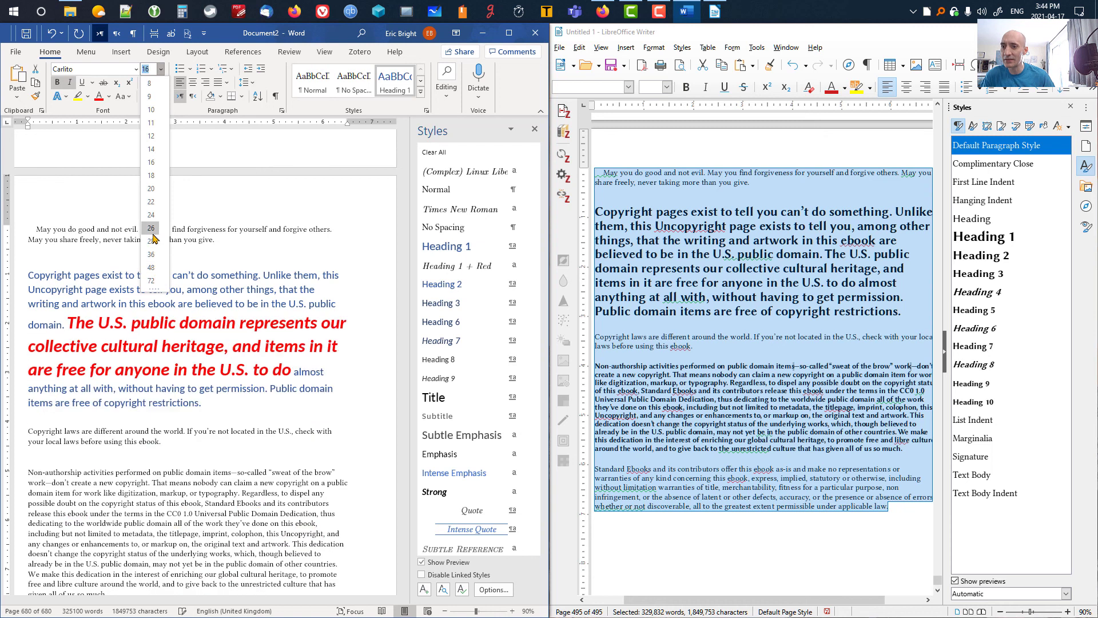
pyautogui.click(151, 241)
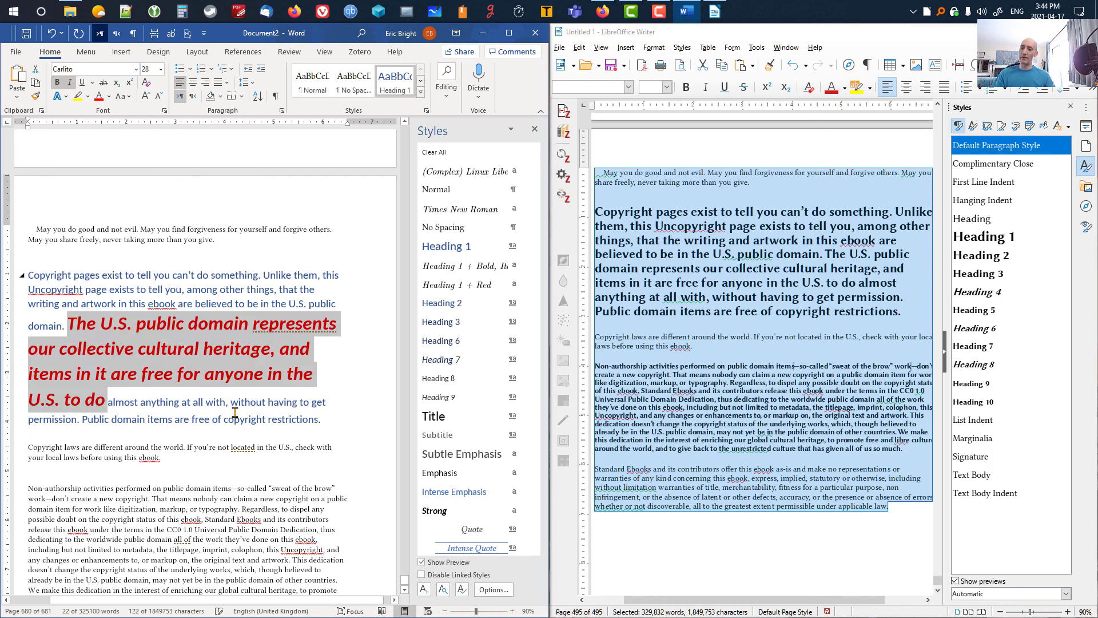
# Step: Examine Word's clearing options and style list for the whole document, the red passage and the full "Copyright pages" heading
pyautogui.click(323, 418)
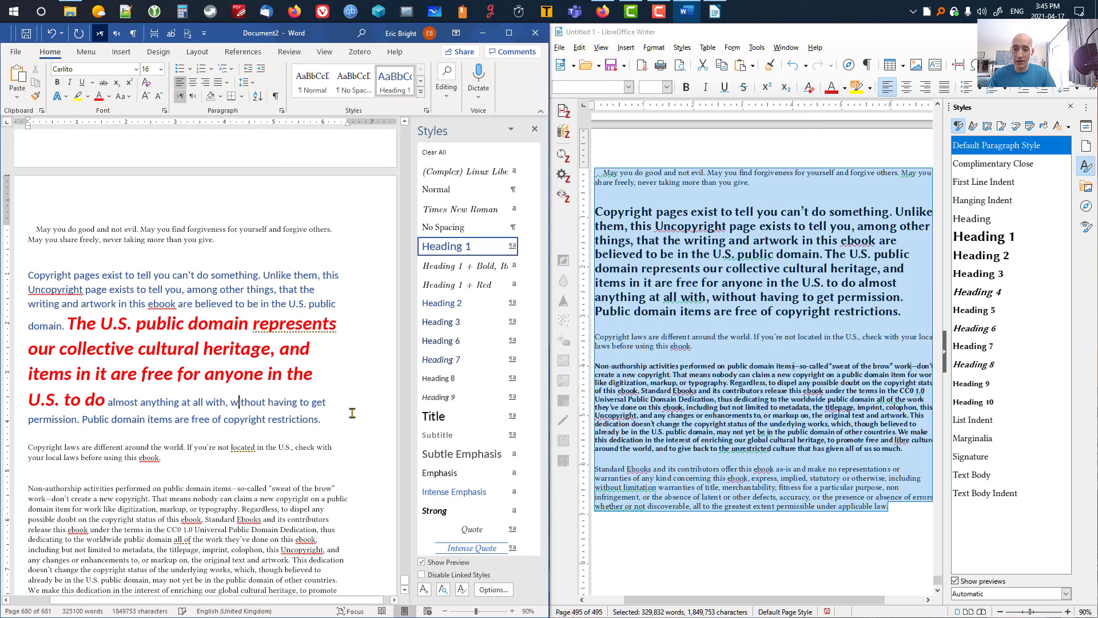
pyautogui.hotkey('ctrl', 'a')
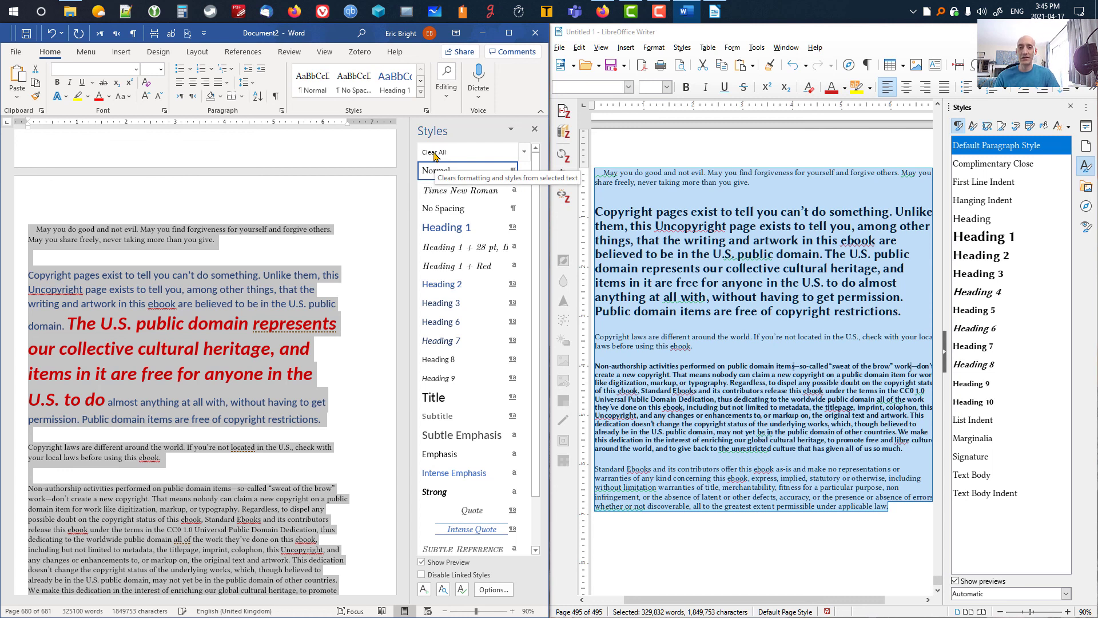
pyautogui.moveTo(512, 341)
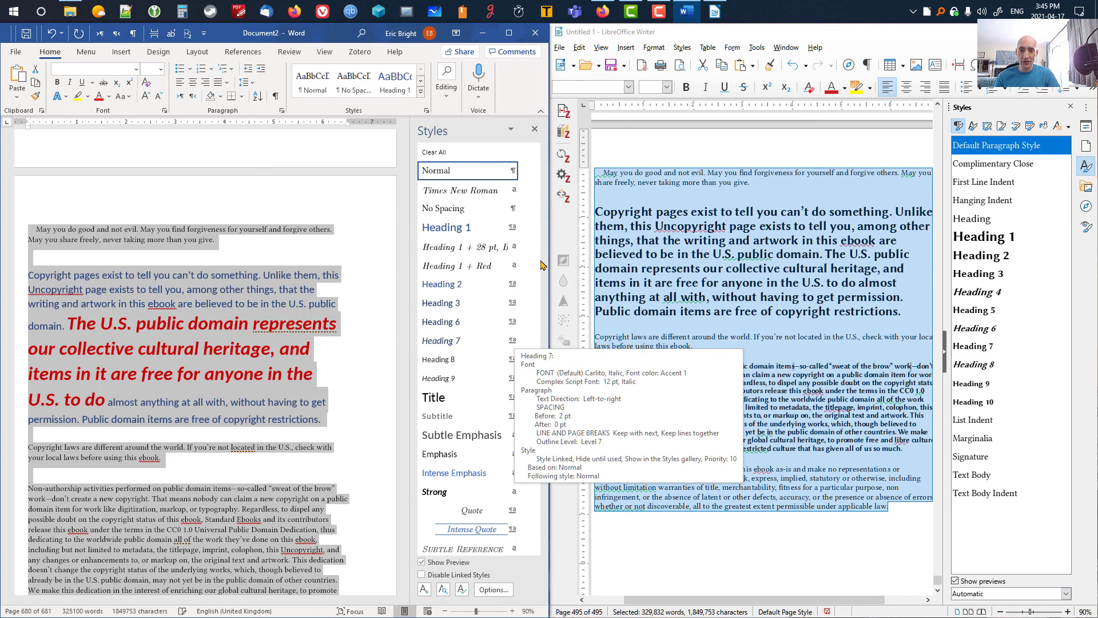
pyautogui.scroll(-1, 532, 220)
pyautogui.scroll(1, 532, 214)
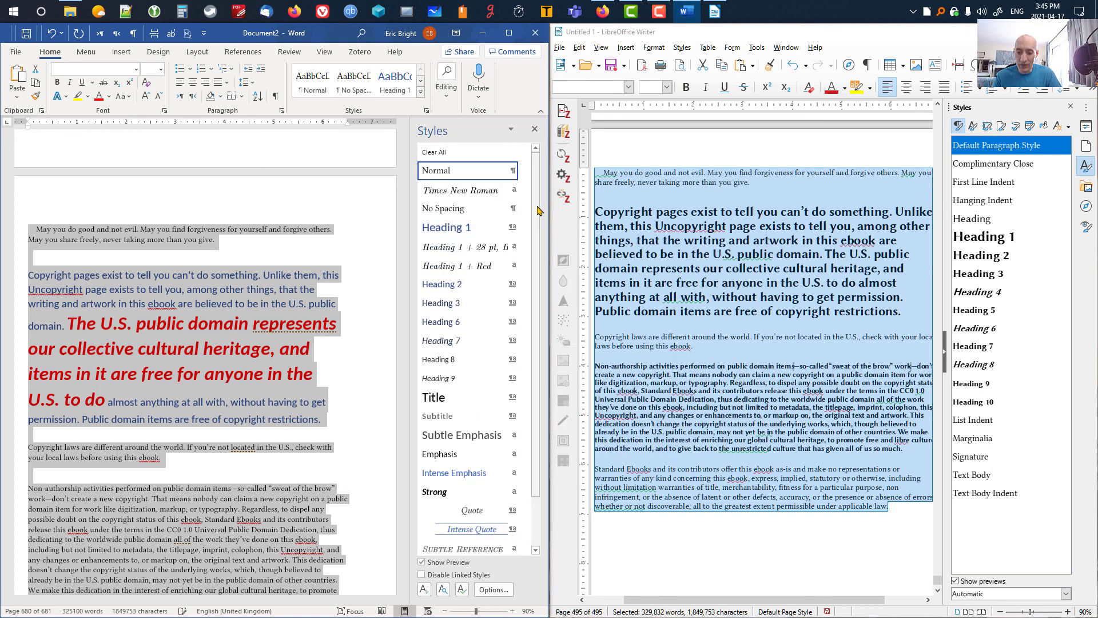
pyautogui.click(118, 347)
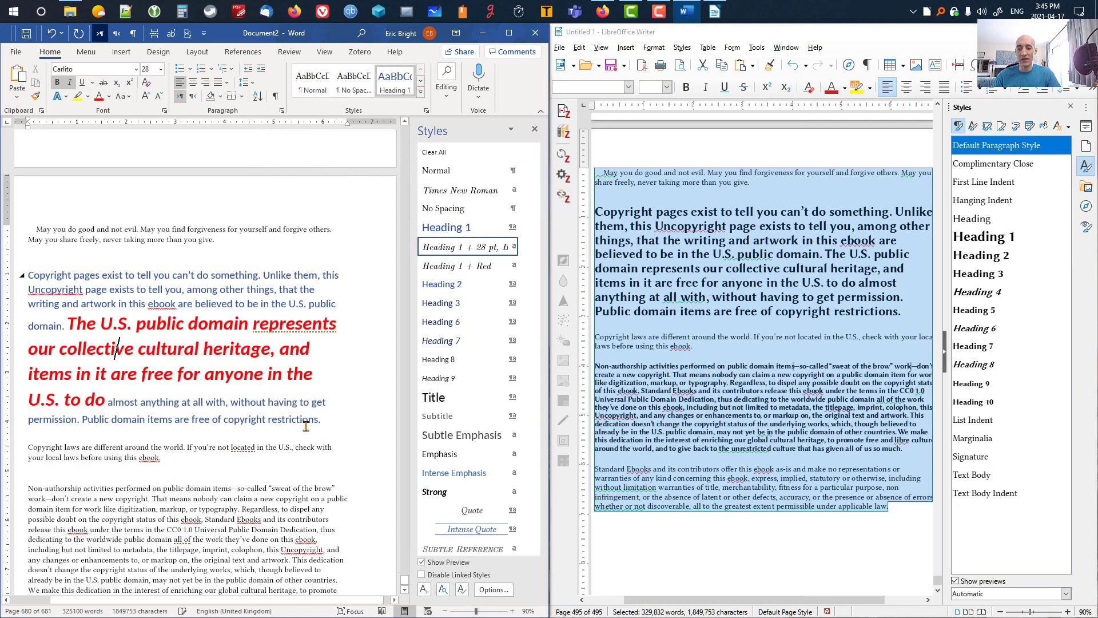
pyautogui.doubleClick(22, 275)
pyautogui.rightClick(93, 317)
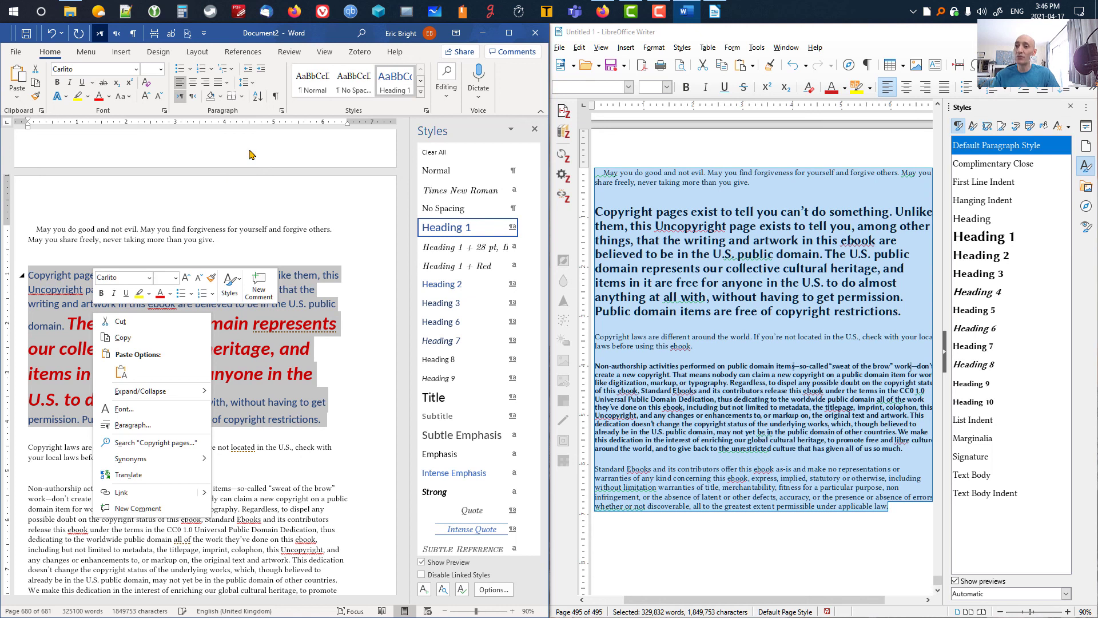
pyautogui.press('Escape')
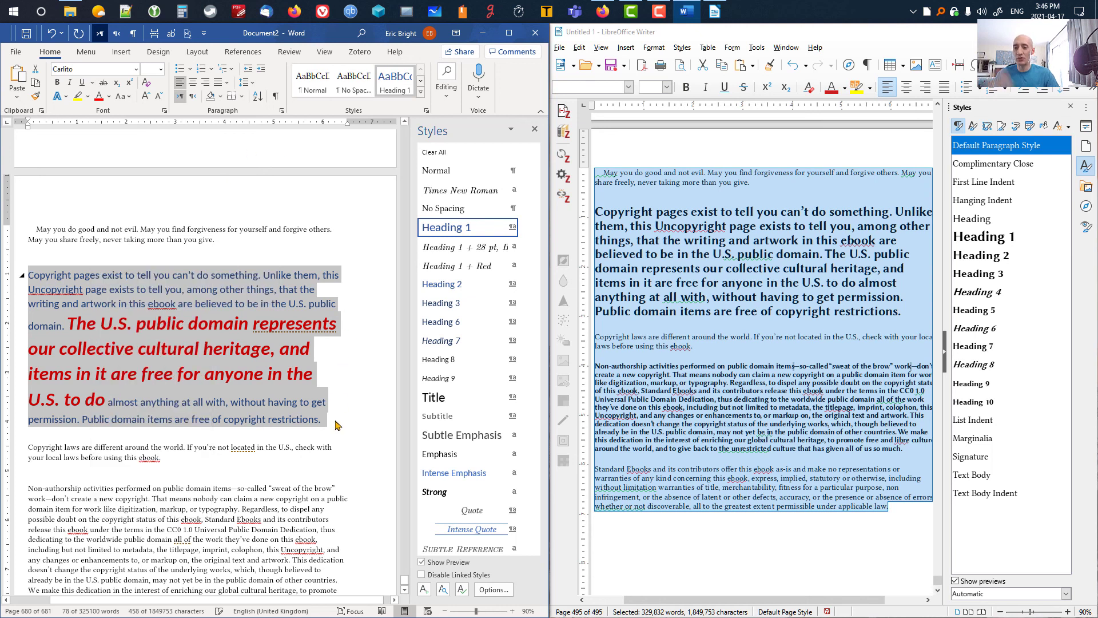
pyautogui.click(320, 419)
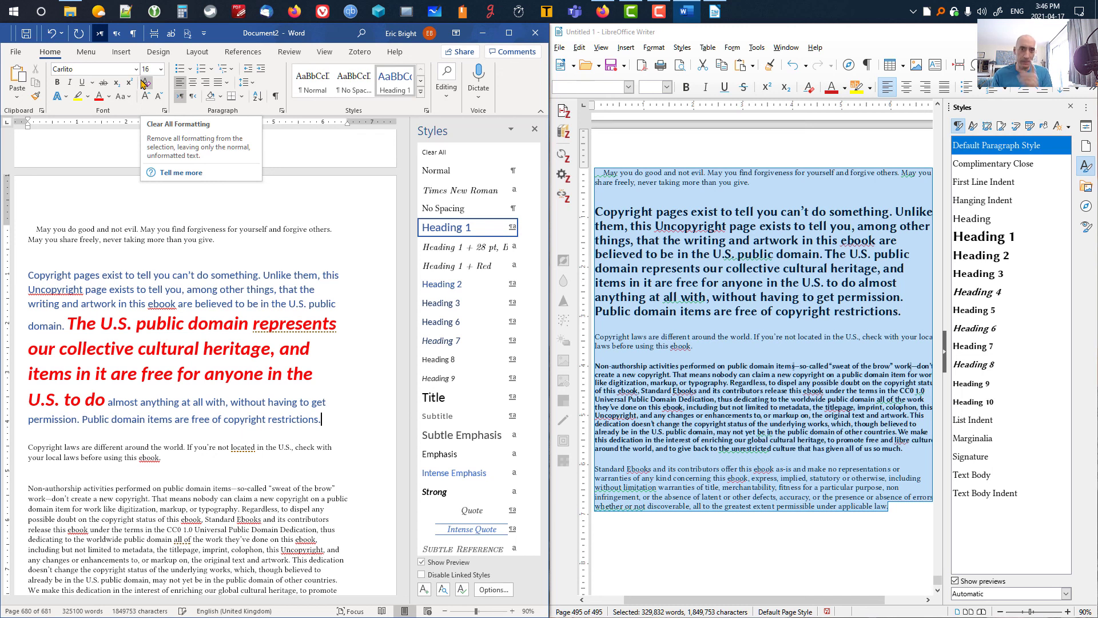
# Step: Open Word's ribbon customization, list All Commands and look through the entries for clearing formatting
pyautogui.rightClick(510, 91)
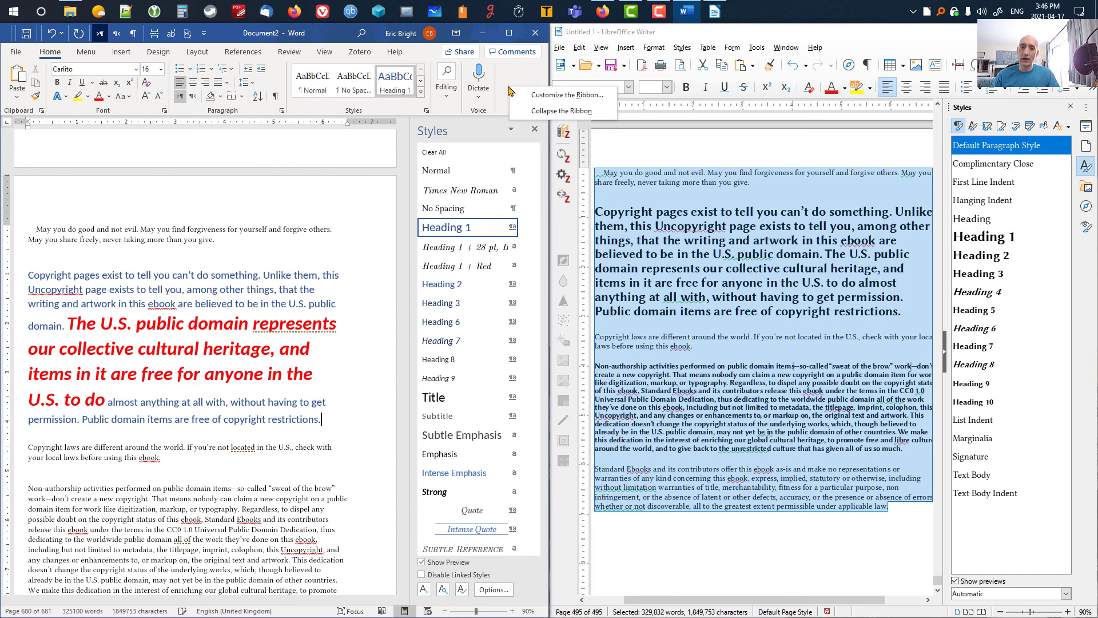
pyautogui.click(556, 96)
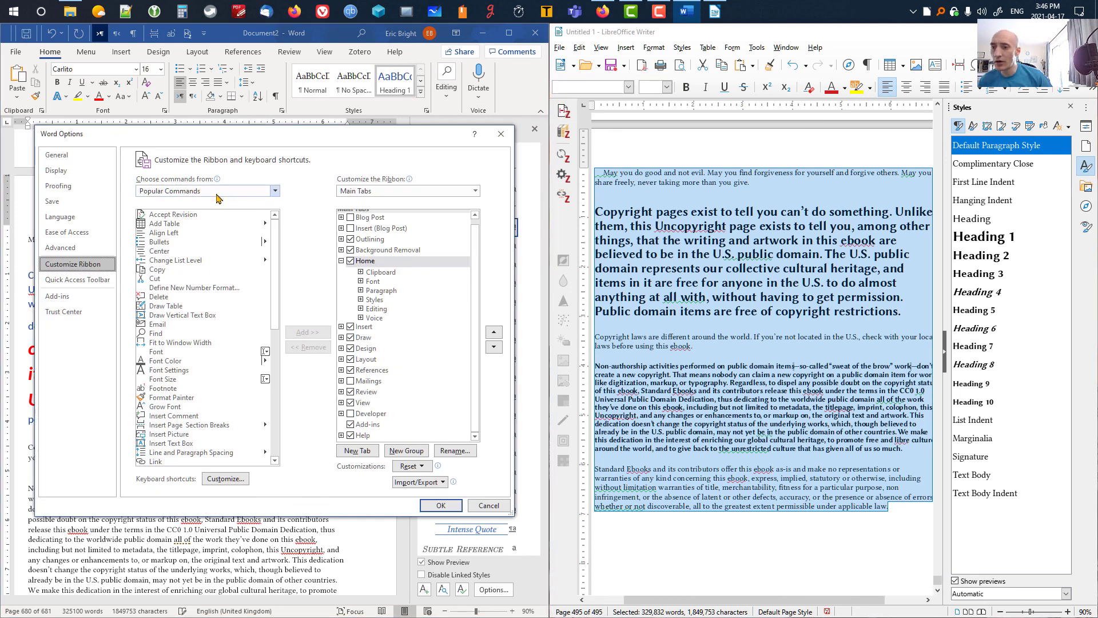
pyautogui.click(275, 190)
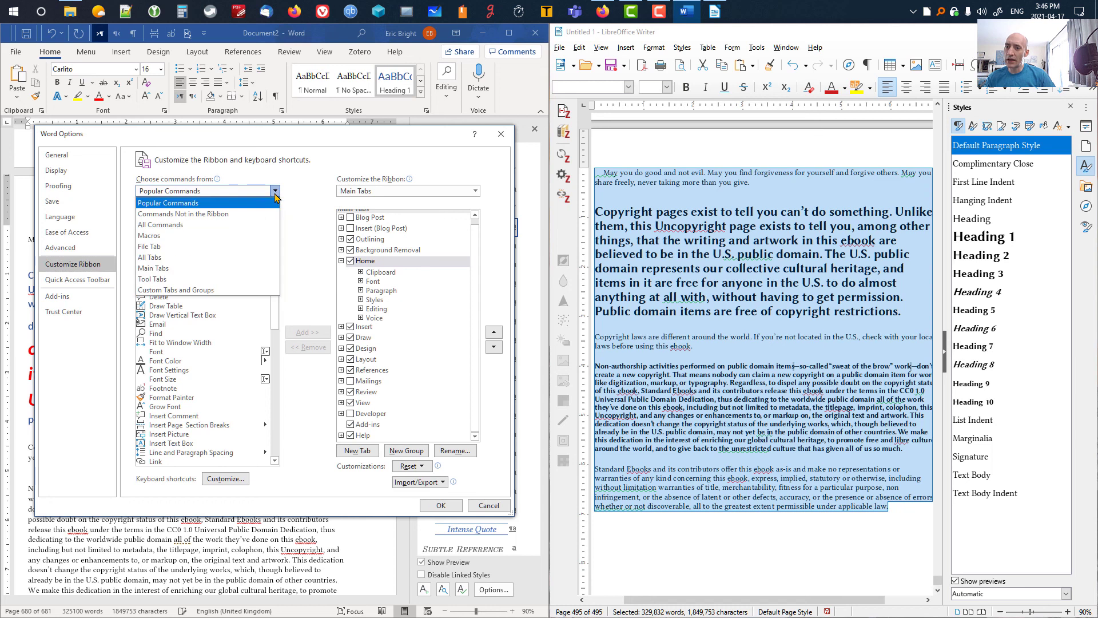
pyautogui.click(201, 226)
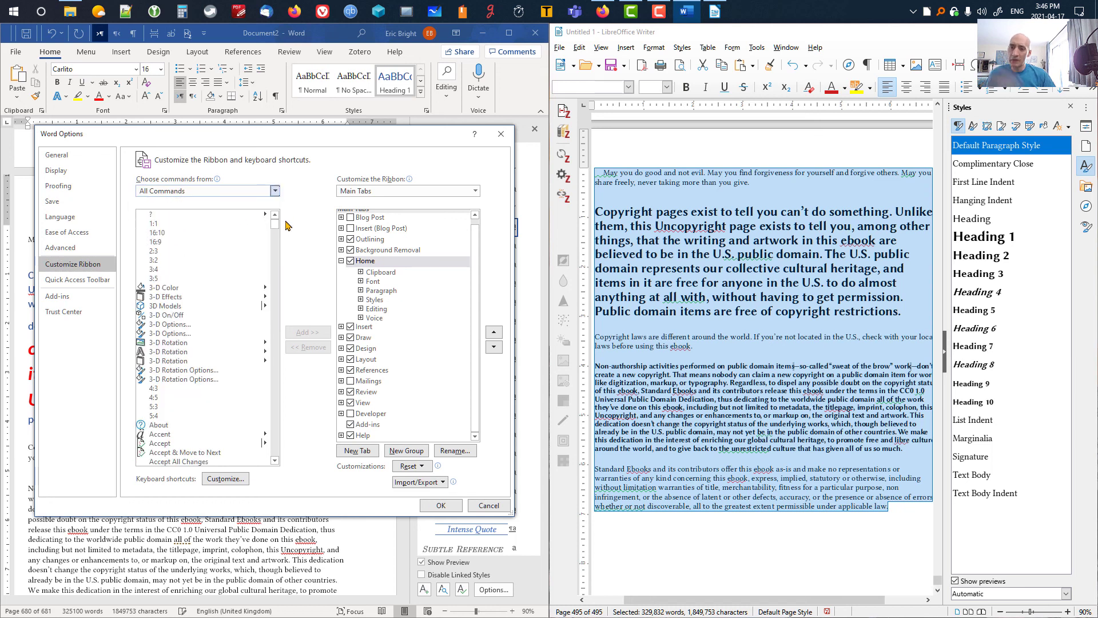
pyautogui.moveTo(275, 224); pyautogui.dragTo(281, 274)
pyautogui.scroll(-2, 214, 314)
pyautogui.scroll(15, 214, 314)
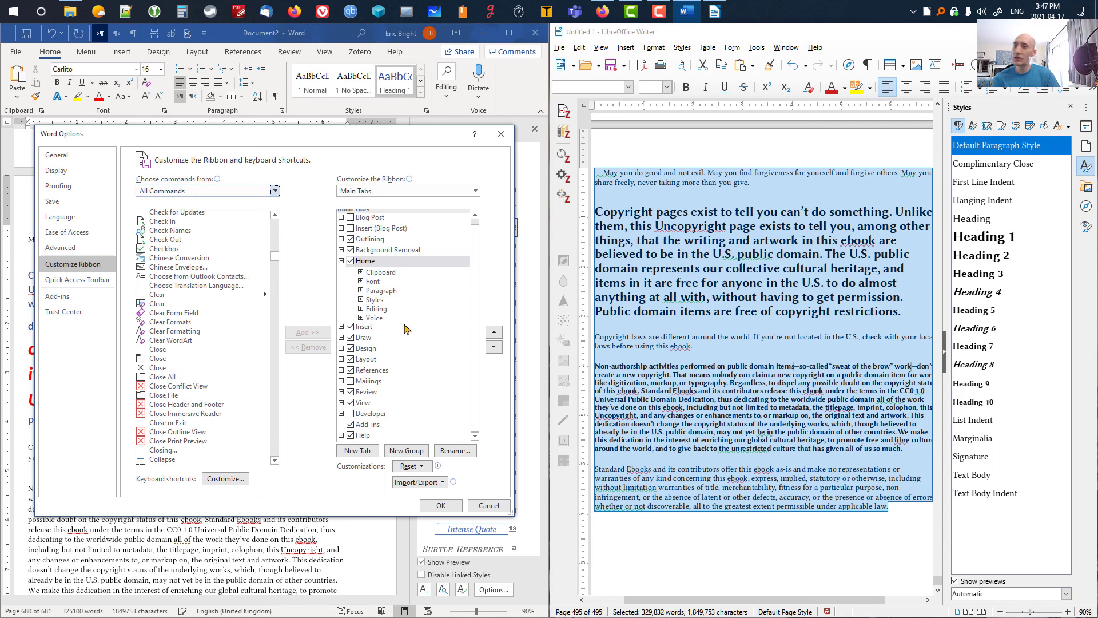
# Step: Examine the Home tab's Font group for its Clear Formatting command and close the ribbon customization without changes
pyautogui.click(361, 282)
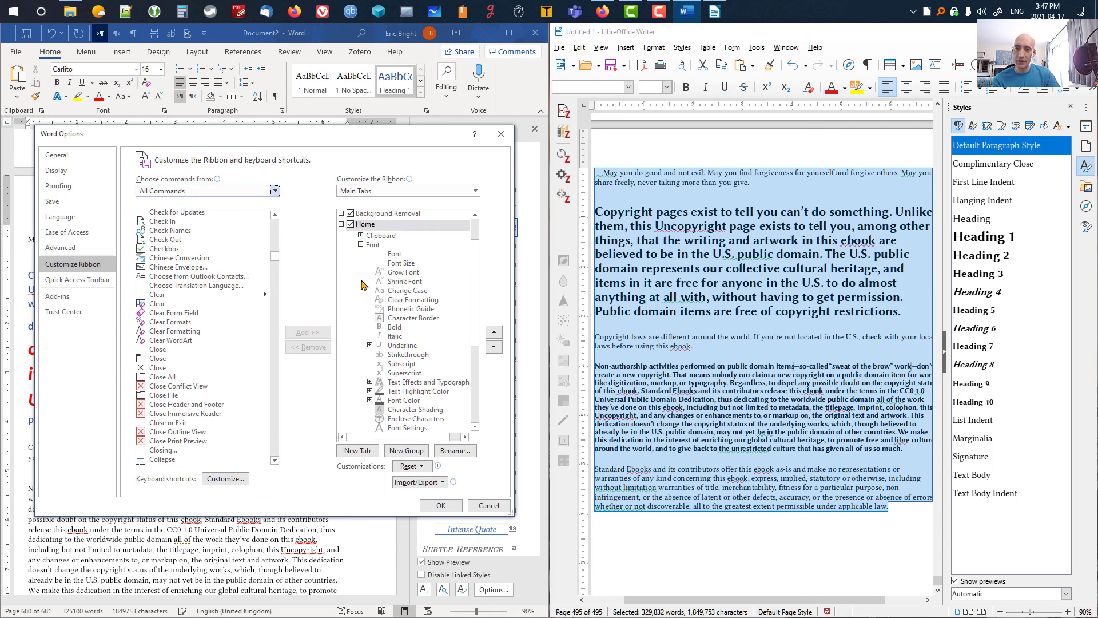
pyautogui.scroll(-2, 479, 307)
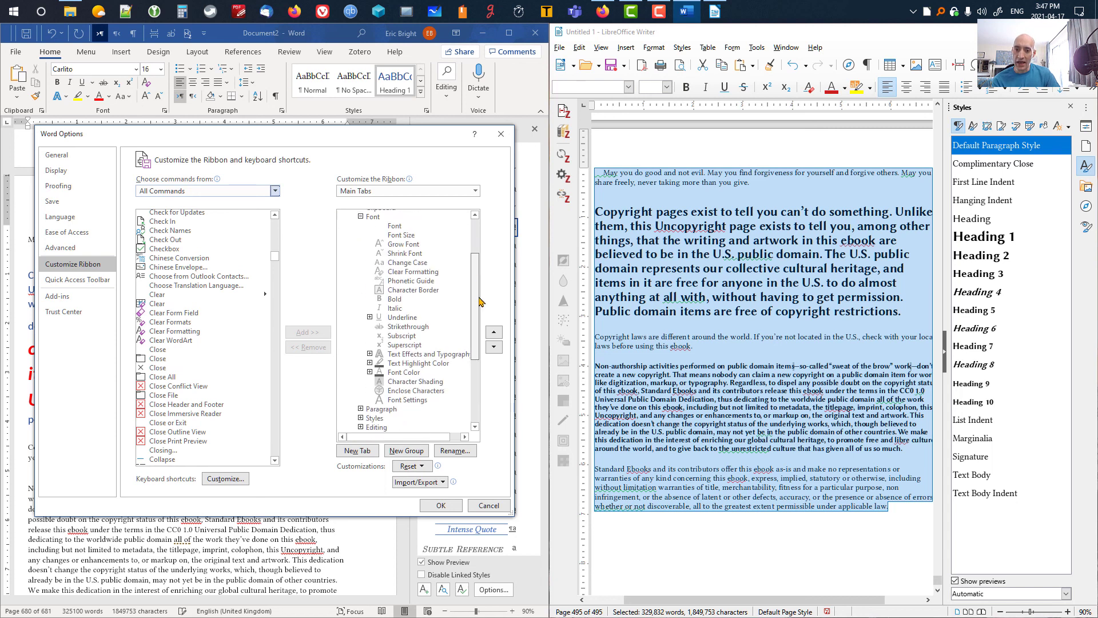
pyautogui.scroll(1, 479, 308)
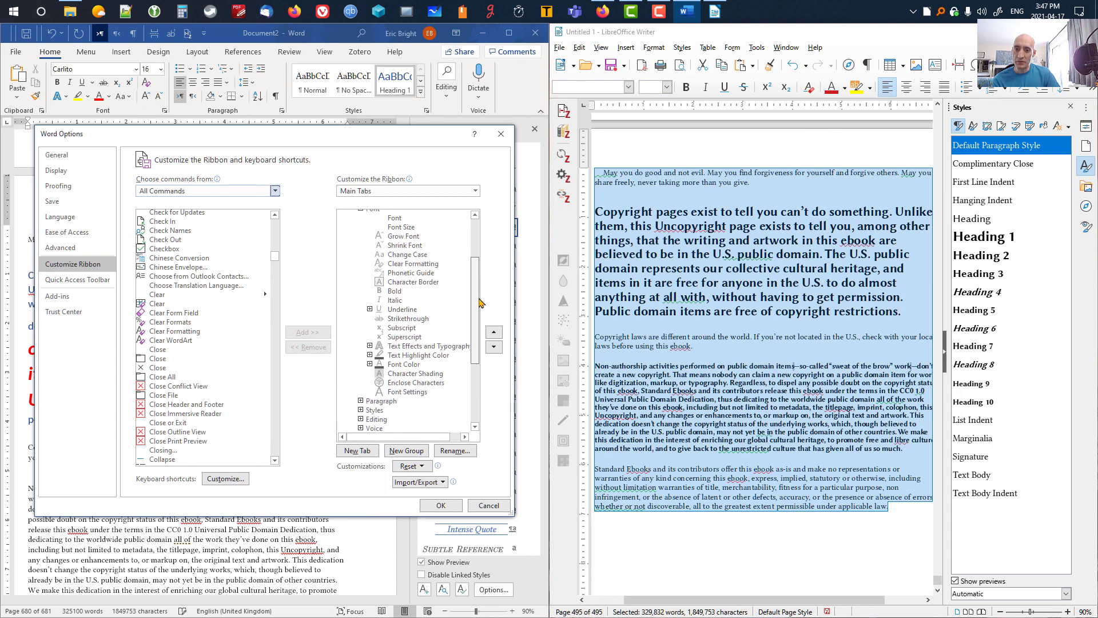
pyautogui.click(409, 265)
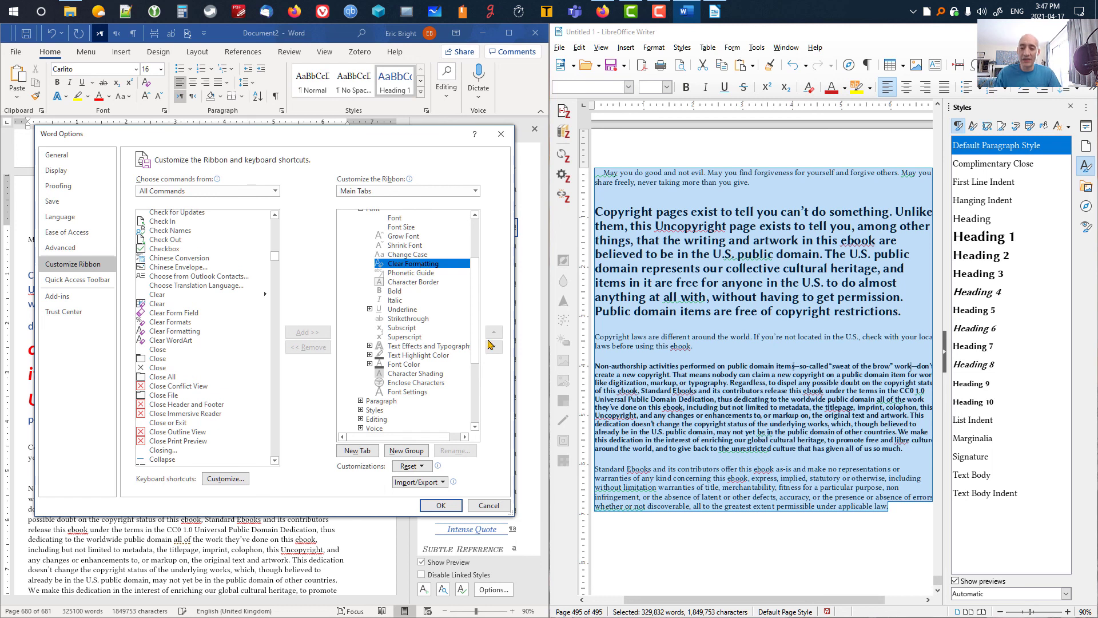
pyautogui.click(488, 506)
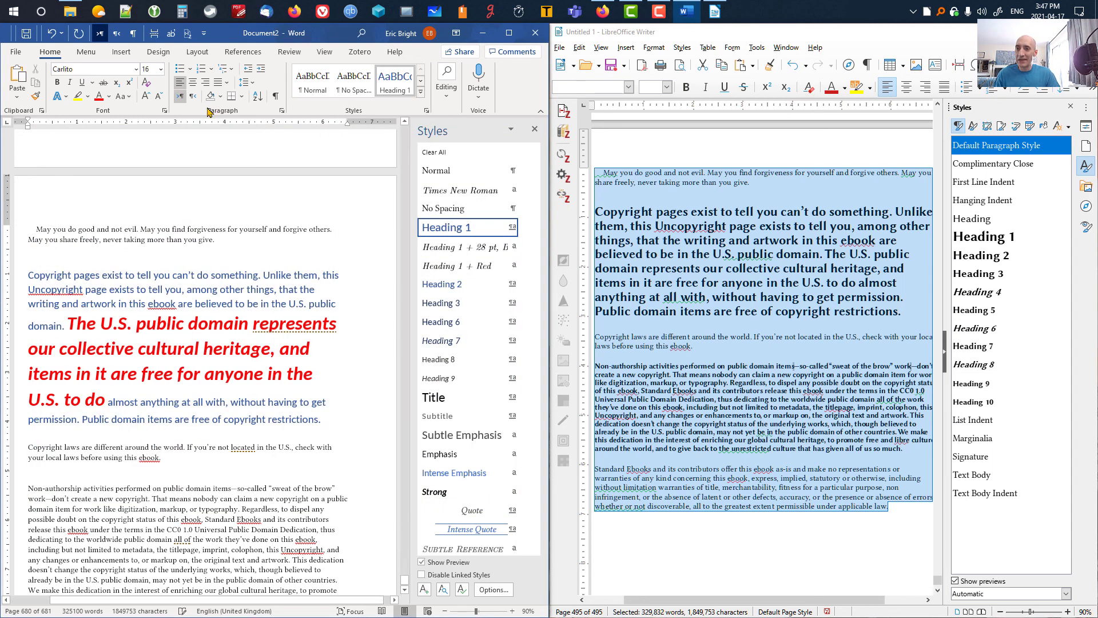
# Step: Read the help article on Clear All Formatting and clear all formatting from the whole "Copyright pages" heading
pyautogui.moveTo(331, 418); pyautogui.dragTo(34, 267)
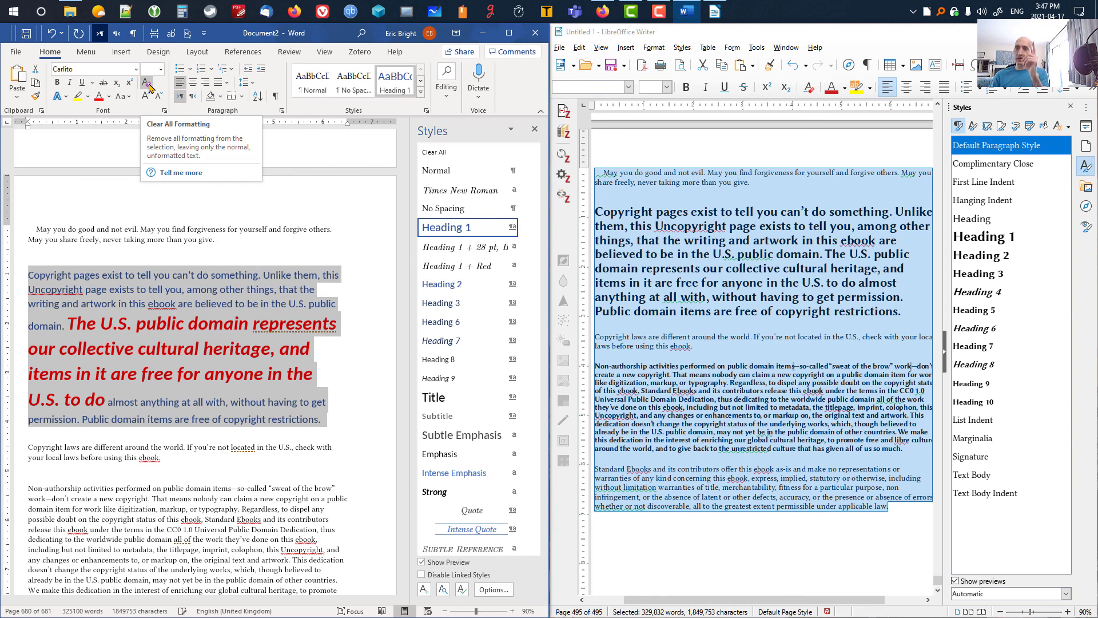
pyautogui.click(181, 172)
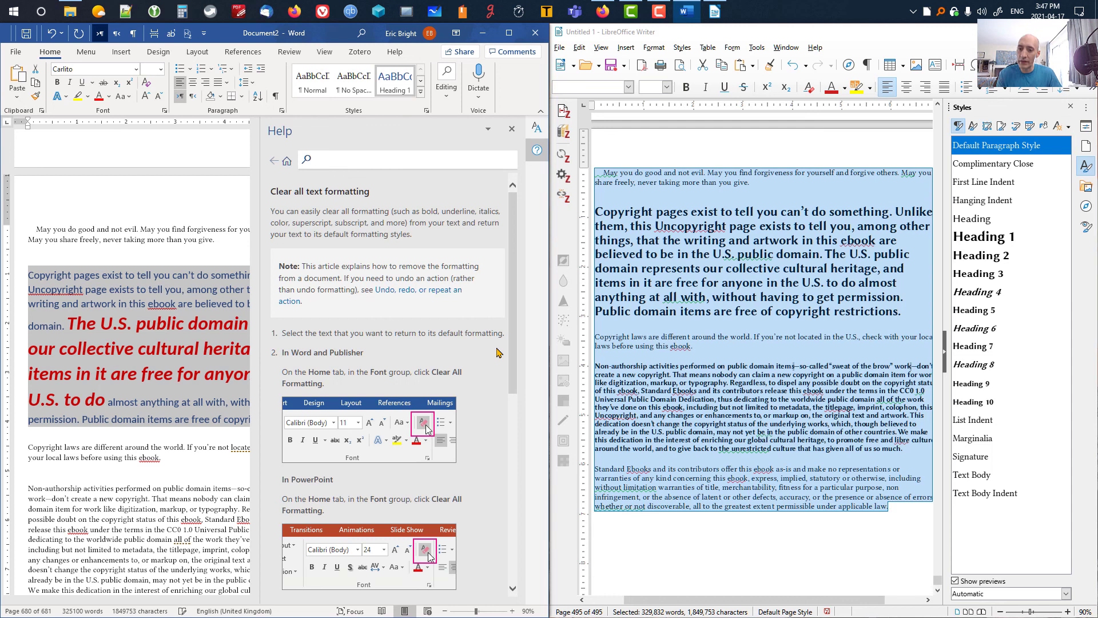
pyautogui.scroll(-2, 472, 351)
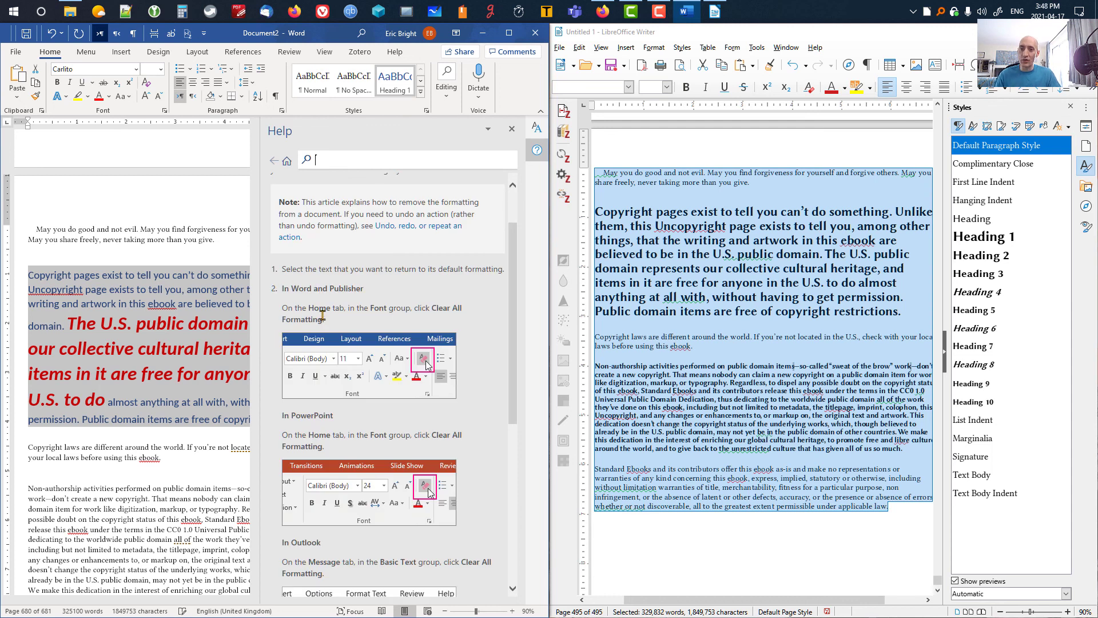
pyautogui.scroll(-3, 474, 322)
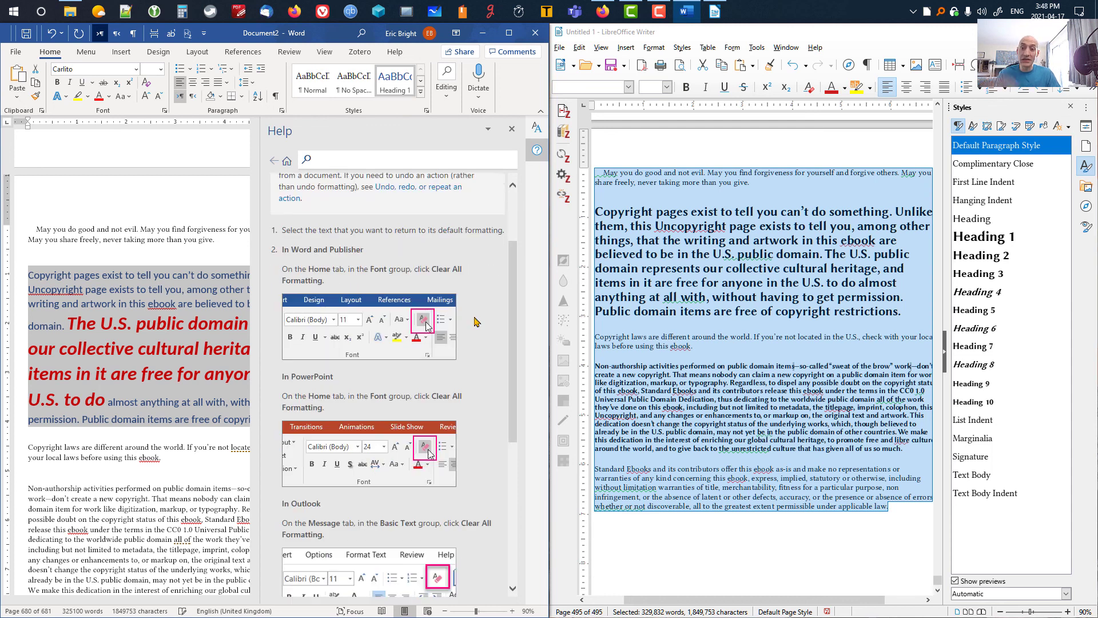
pyautogui.scroll(-4, 464, 325)
pyautogui.scroll(-3, 464, 324)
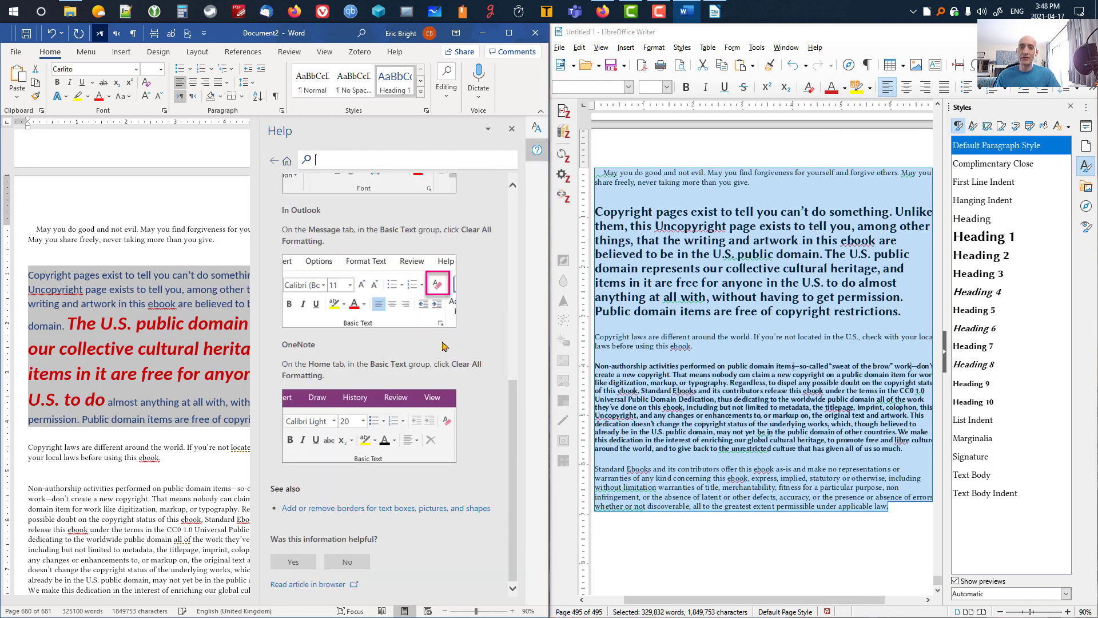
pyautogui.scroll(6, 441, 345)
pyautogui.scroll(3, 441, 344)
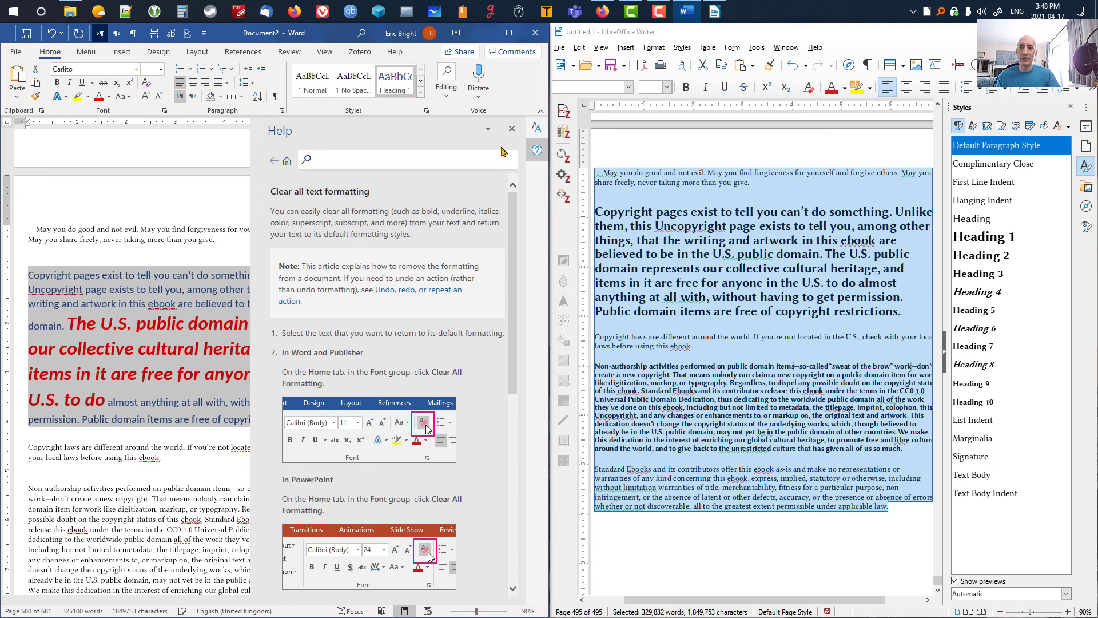
pyautogui.click(512, 130)
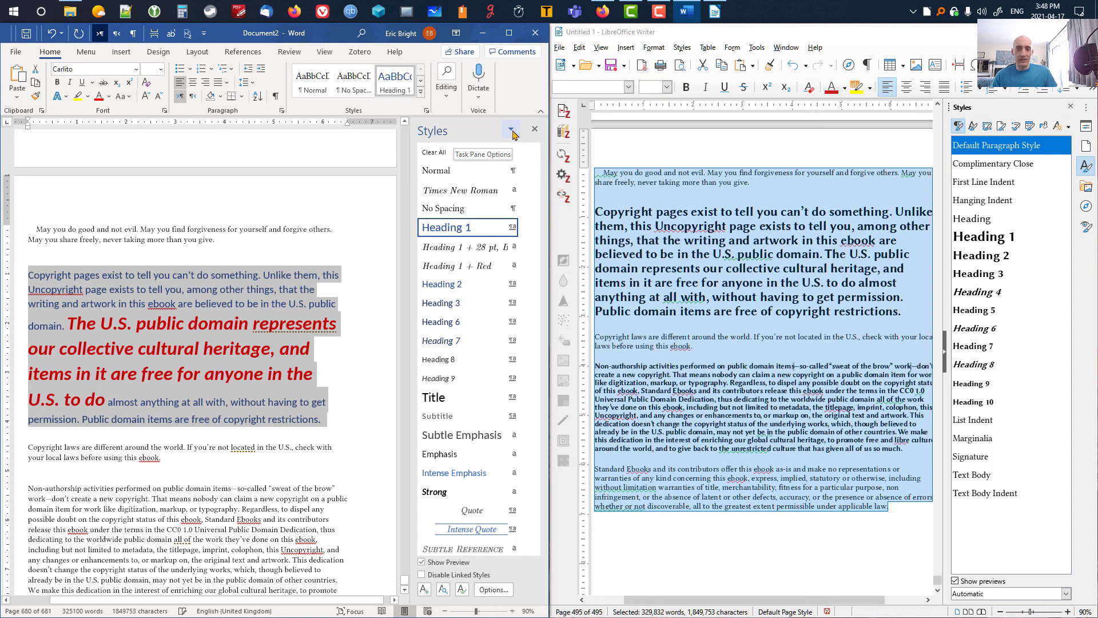
pyautogui.click(147, 84)
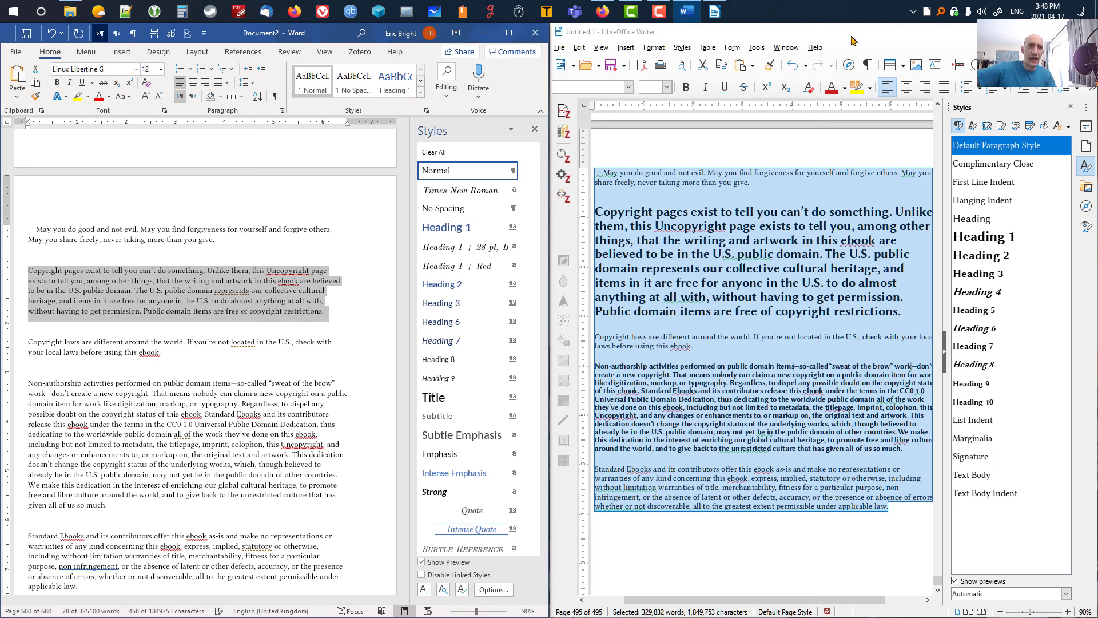
# Step: Switch to LibreOffice Writer, open the customization of its Formatting toolbar and search all commands for "clear"
pyautogui.click(864, 50)
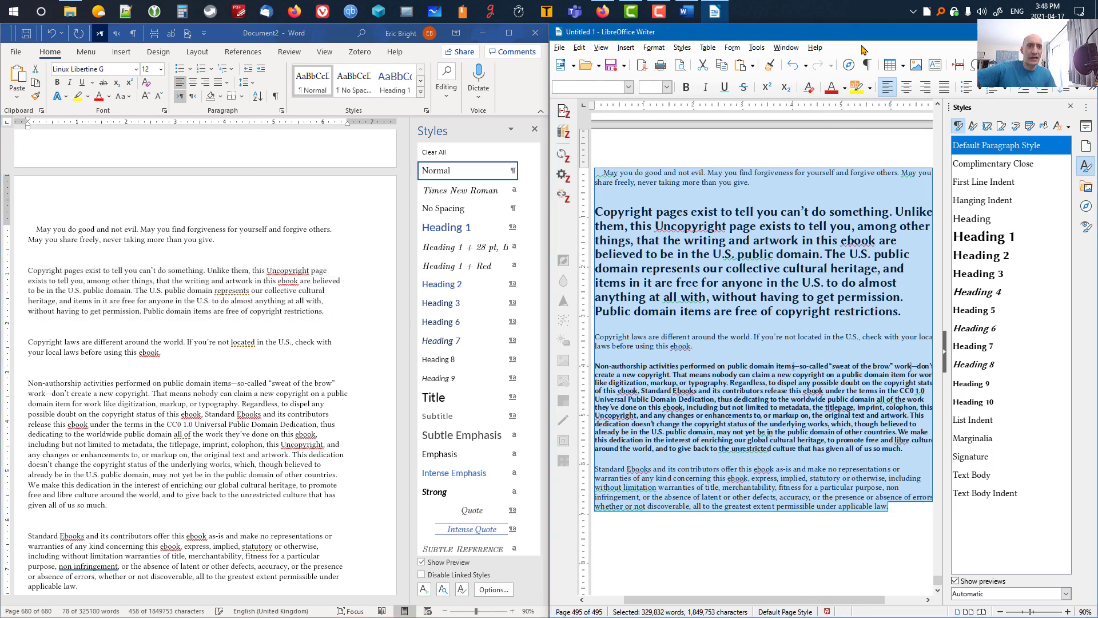
pyautogui.click(1094, 90)
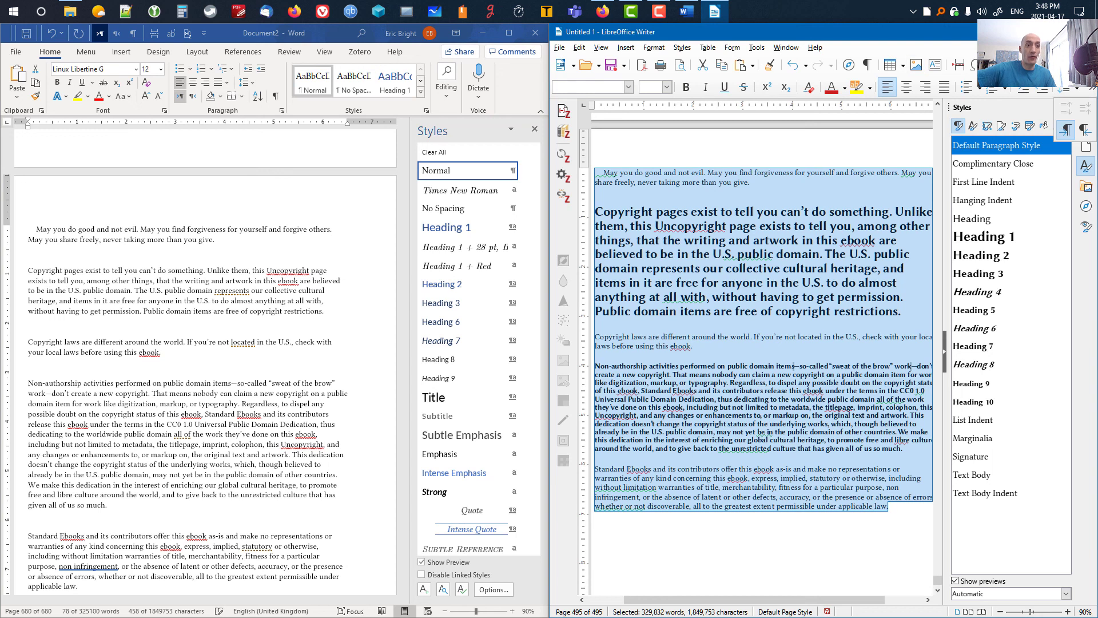
pyautogui.click(1079, 90)
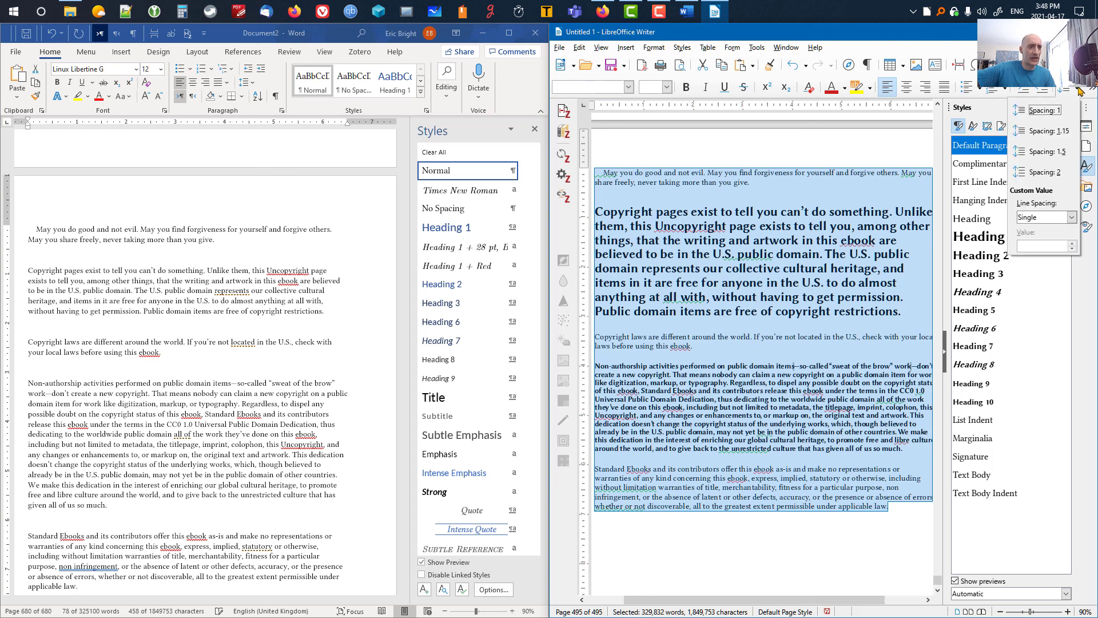
pyautogui.rightClick(1062, 92)
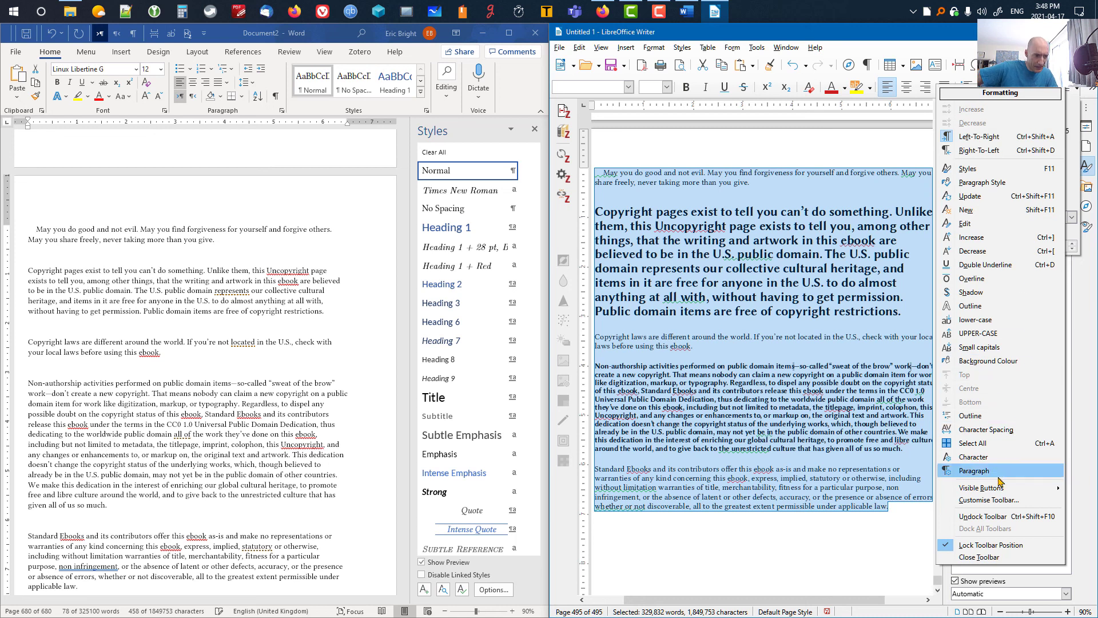
pyautogui.moveTo(1000, 489)
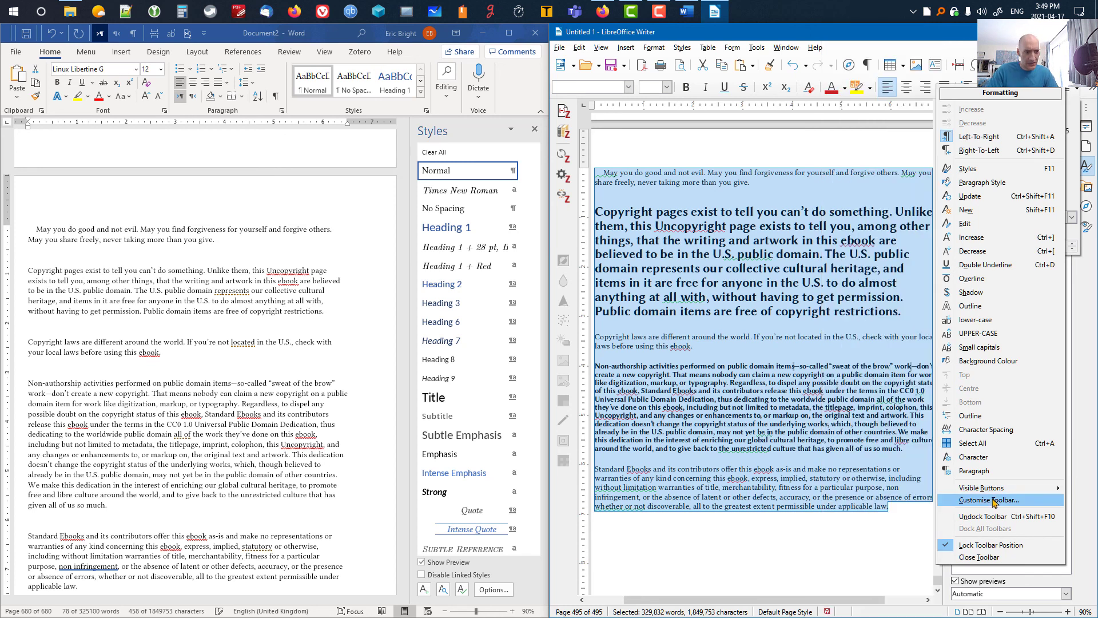
pyautogui.press('Escape')
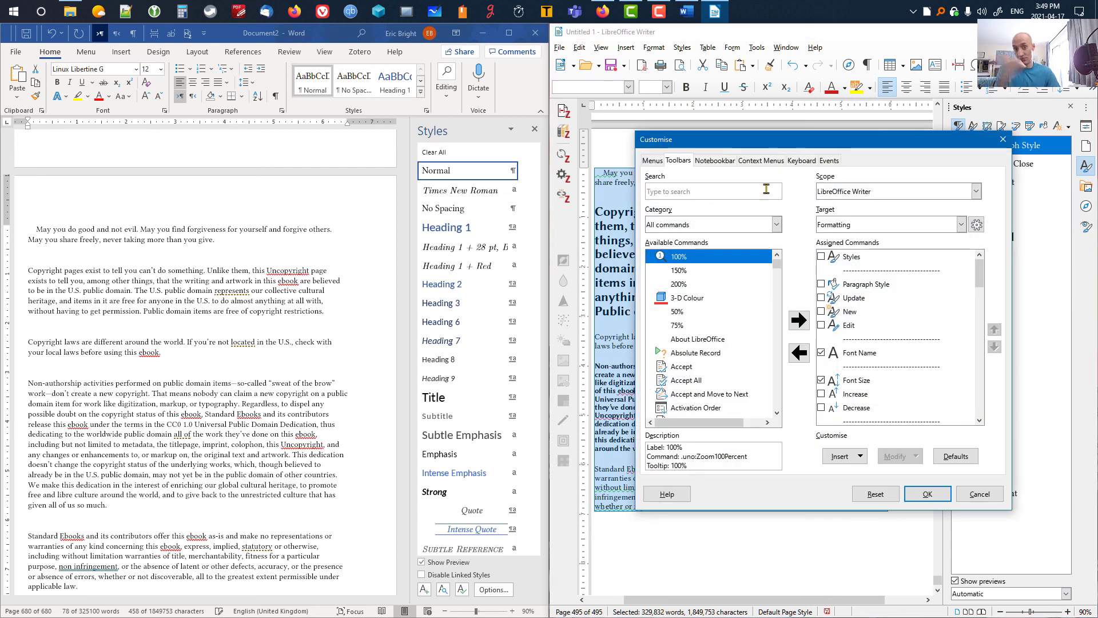
pyautogui.write('clear')
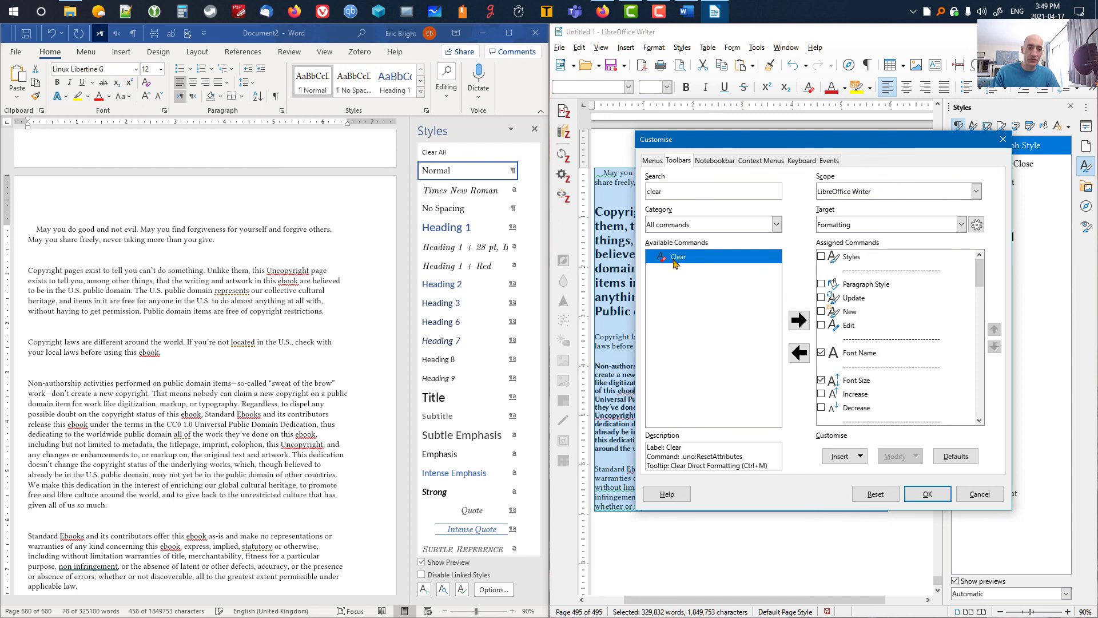
# Step: Search the menu customization commands for "clear" as well and return to the toolbar customization
pyautogui.click(653, 160)
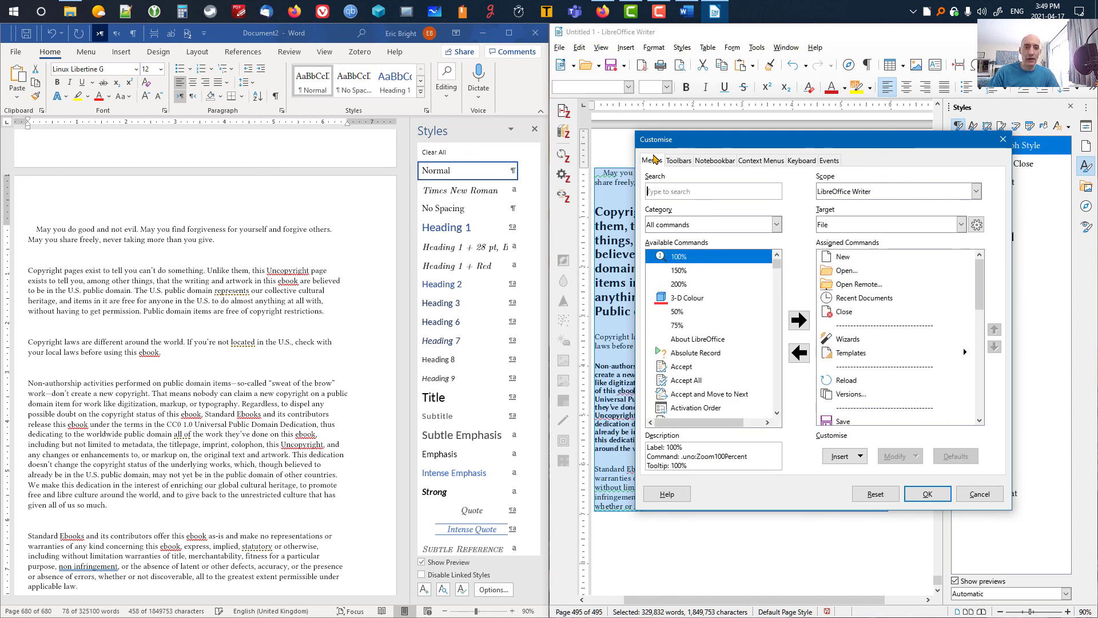
pyautogui.click(677, 192)
pyautogui.write('clear')
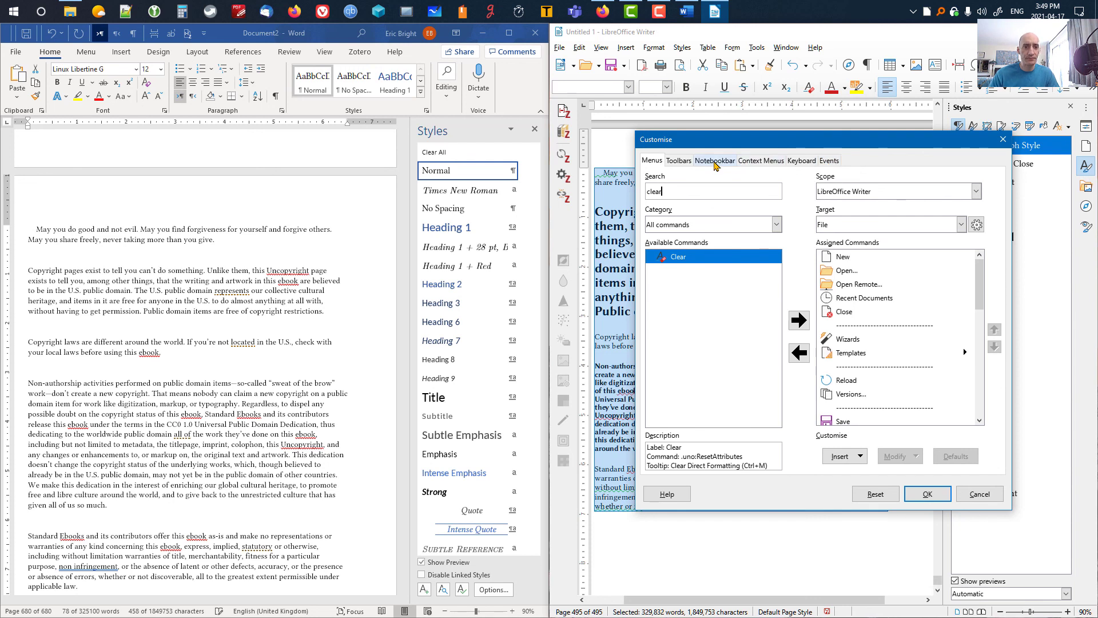
pyautogui.click(679, 161)
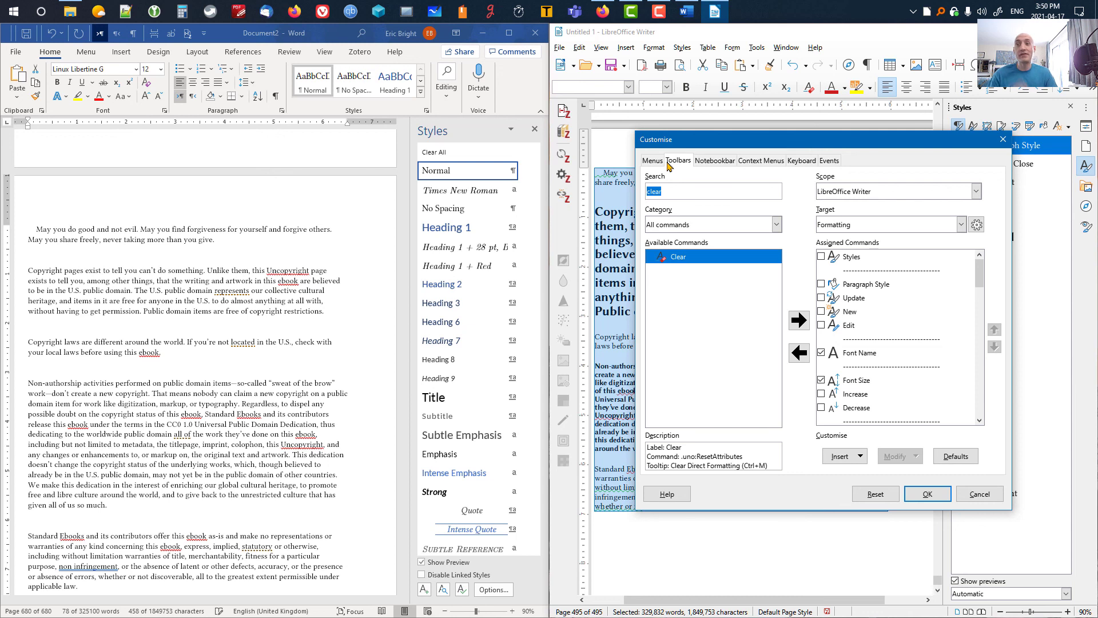
# Step: Switch to Word, reopen the ribbon customization and list All Commands for comparison with Writer's searchable command list
pyautogui.click(509, 86)
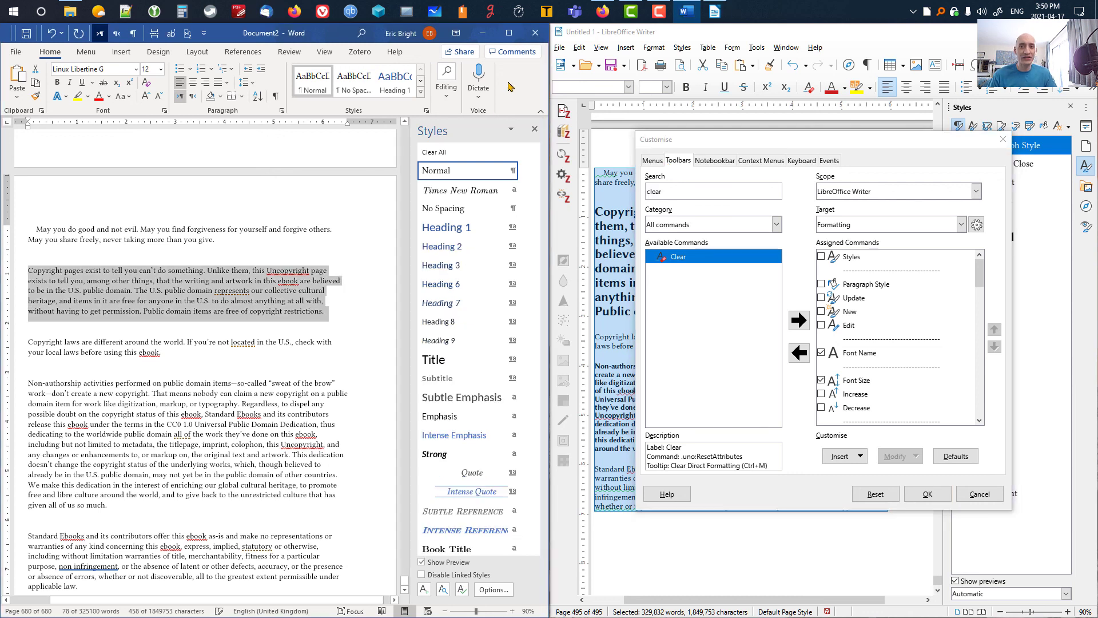
pyautogui.rightClick(509, 84)
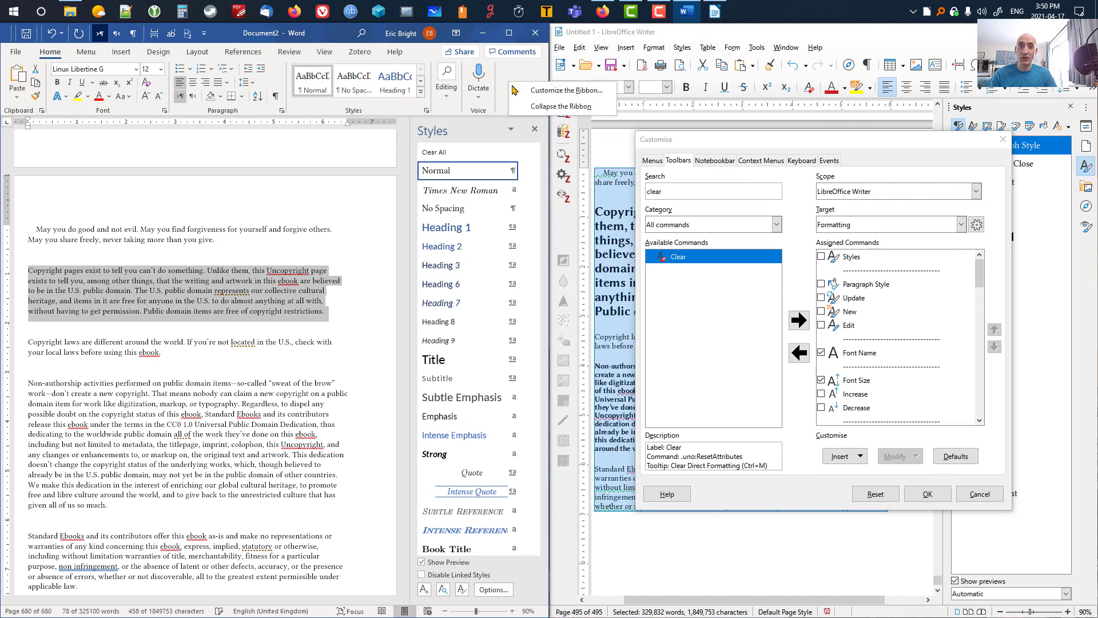
pyautogui.click(535, 91)
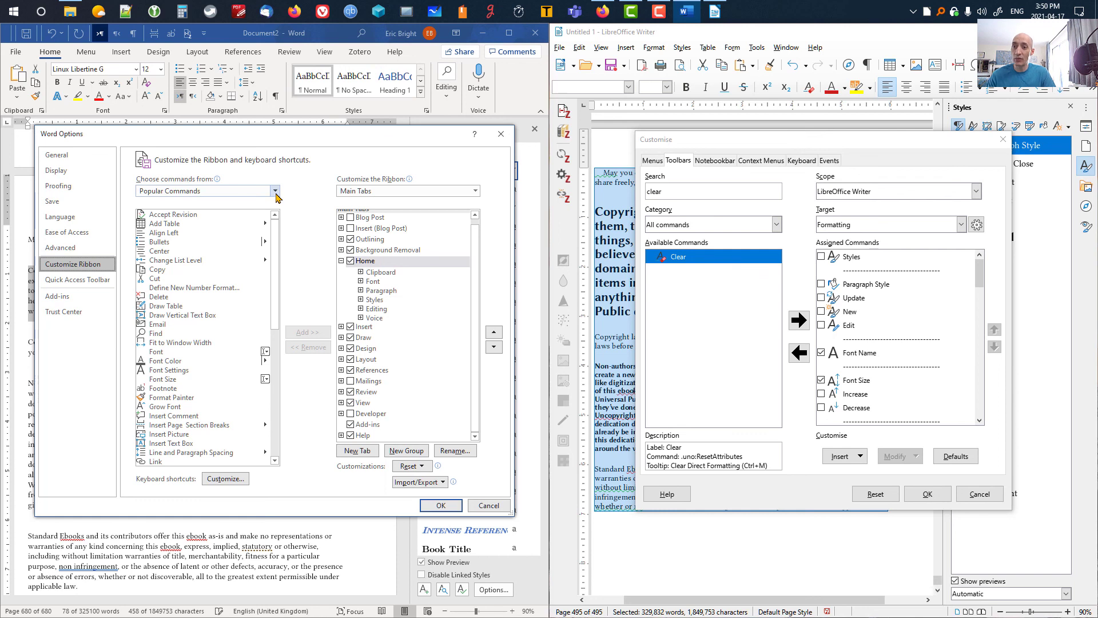
pyautogui.click(275, 191)
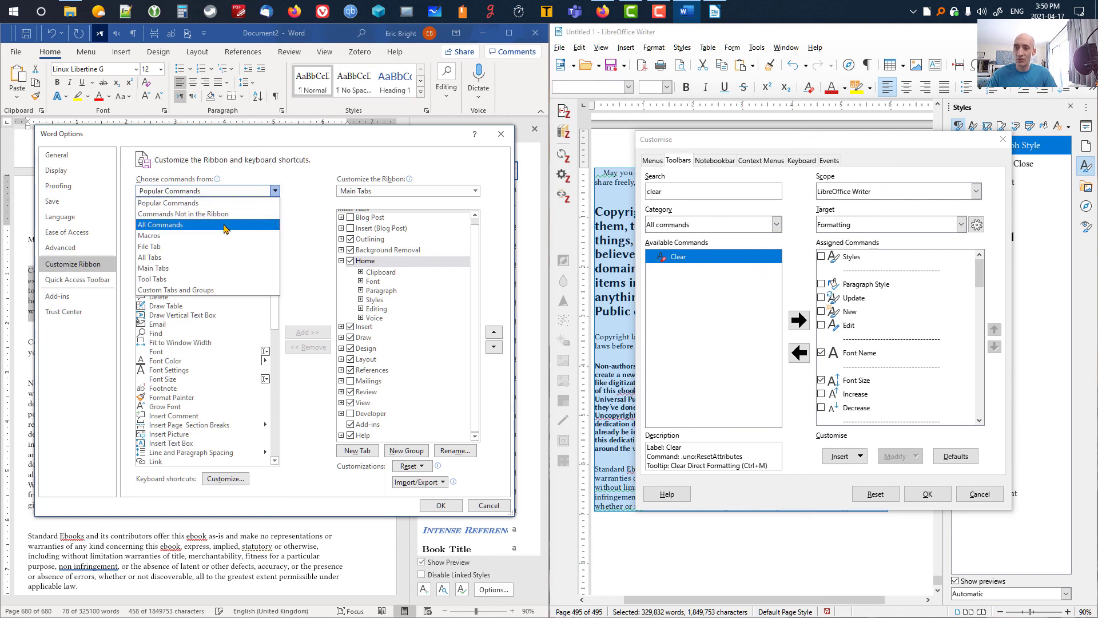
pyautogui.click(224, 228)
pyautogui.moveTo(275, 226)
pyautogui.mouseDown()
pyautogui.moveTo(279, 454)
pyautogui.moveTo(271, 280)
pyautogui.moveTo(290, 330)
pyautogui.moveTo(290, 205)
pyautogui.mouseUp()
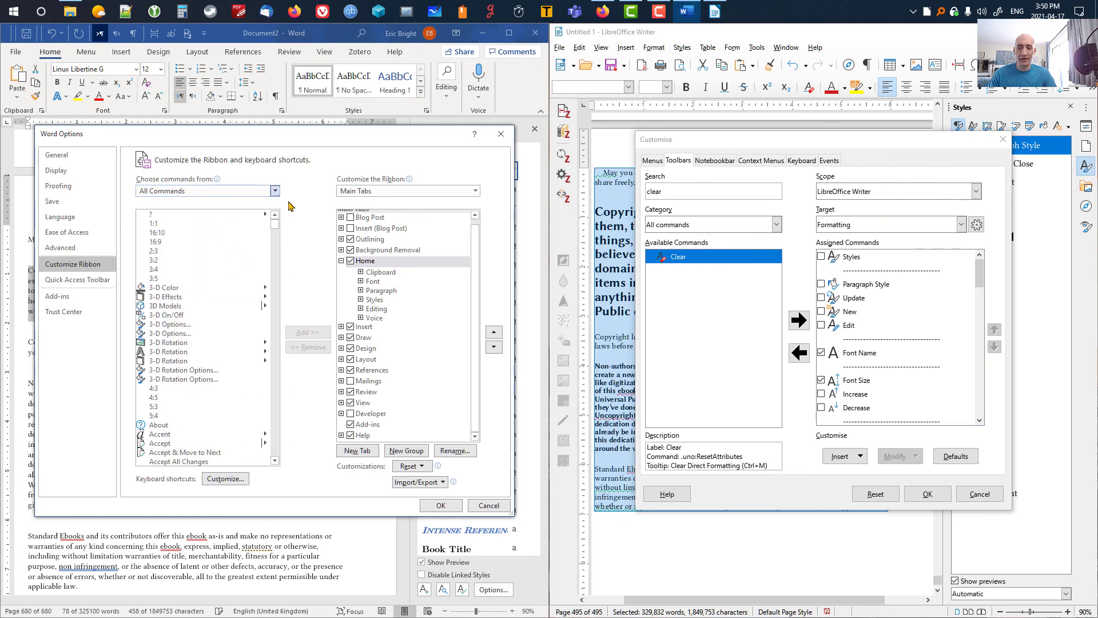